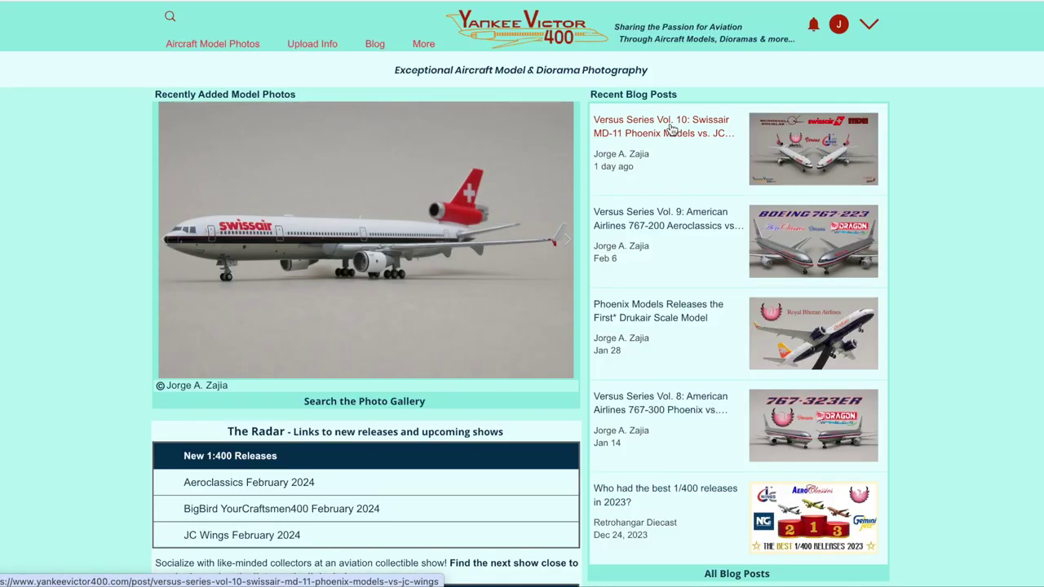
- Open the Versus Series Vol. 10 blog post on the Swissair MD-11 and look through its text and photos
left_click(670, 128)
scroll(973, 225, "down", 3)
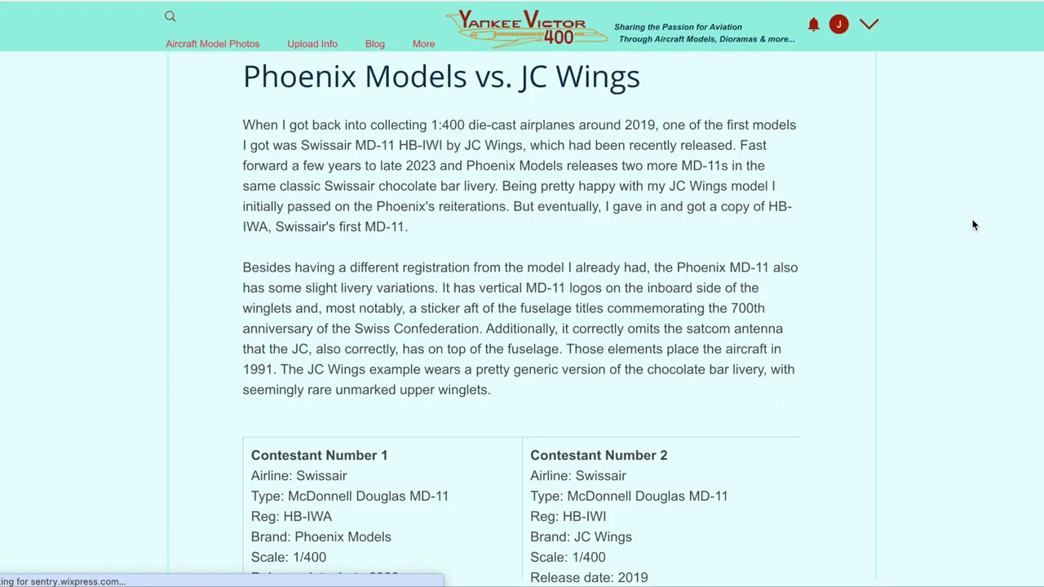
scroll(974, 225, "down", 15)
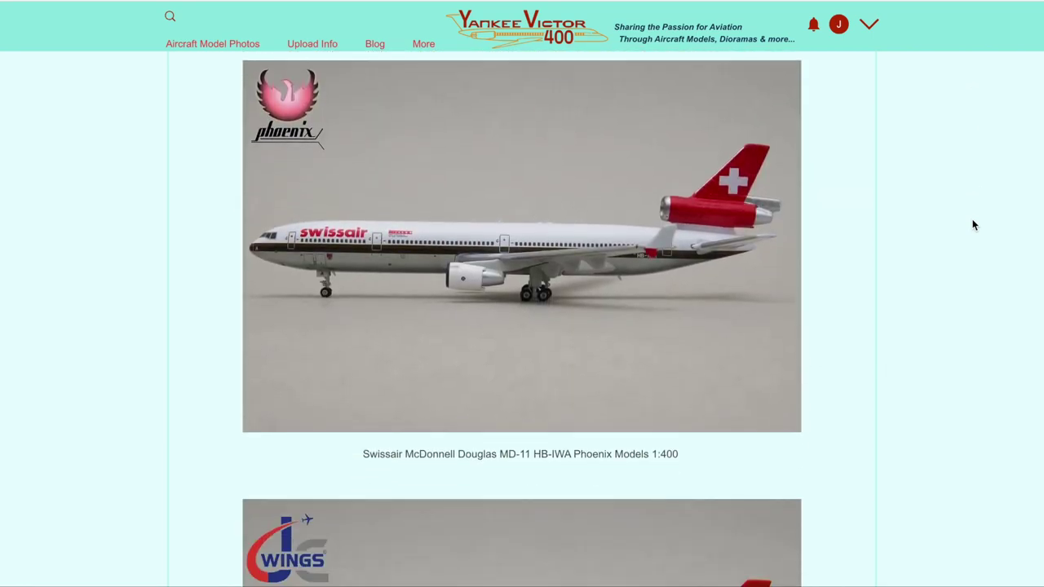
scroll(973, 225, "down", 15)
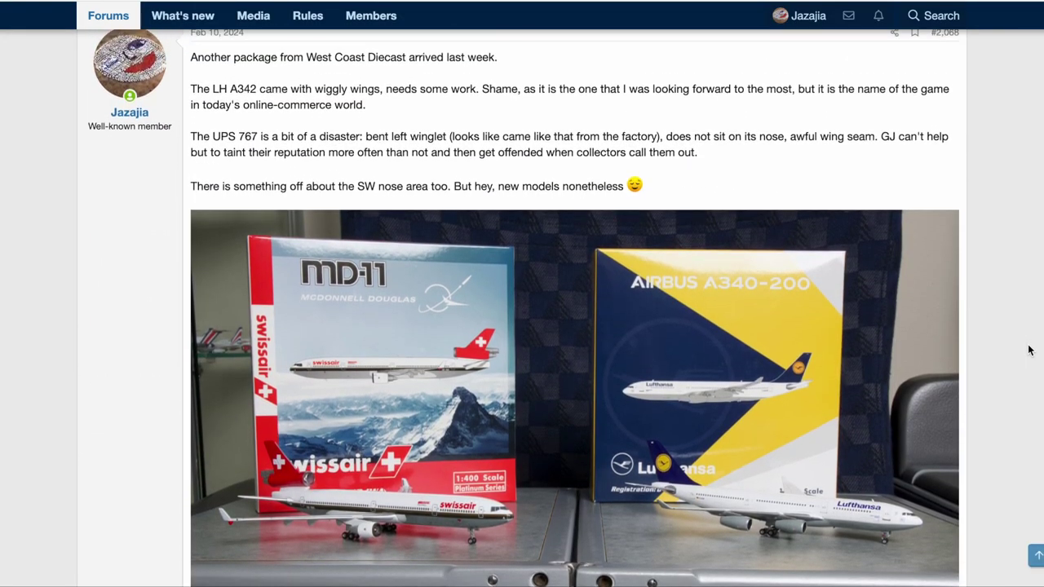
- Look through the forum posts showing photos of the newly arrived 1/400 models
scroll(1028, 351, "down", 1)
scroll(1029, 351, "down", 10)
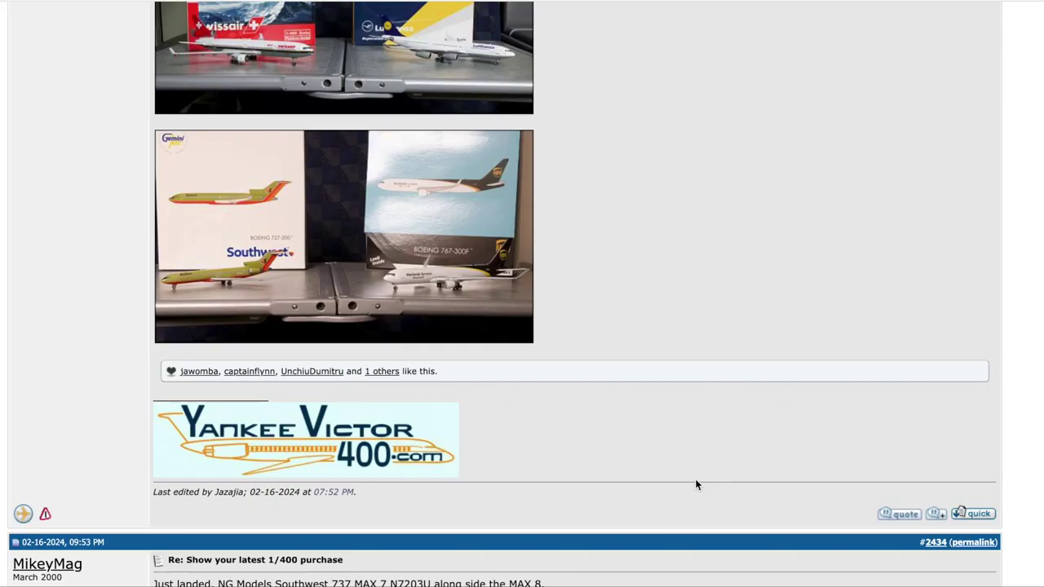
scroll(696, 484, "up", 5)
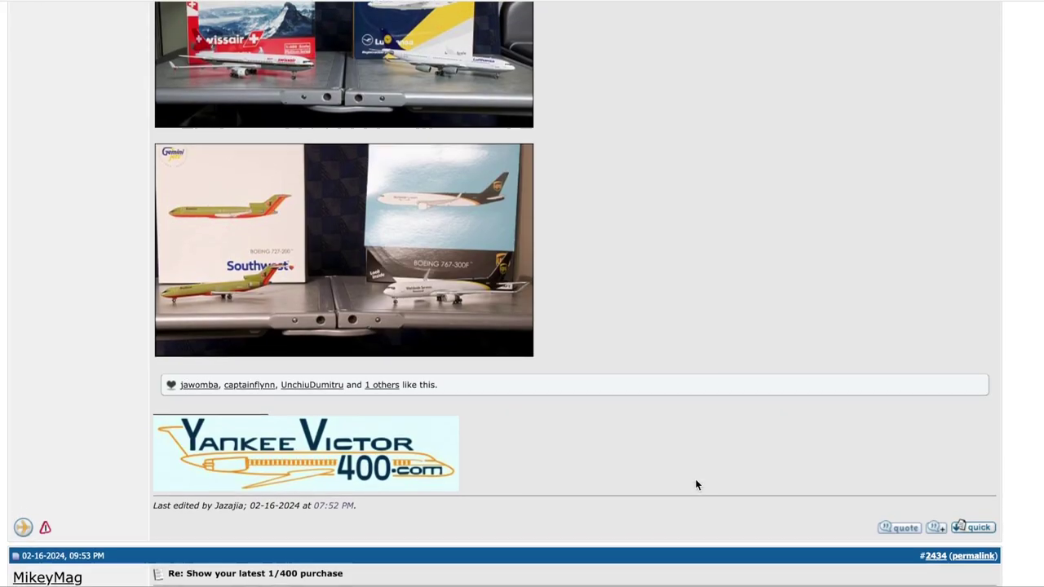
scroll(696, 484, "up", 10)
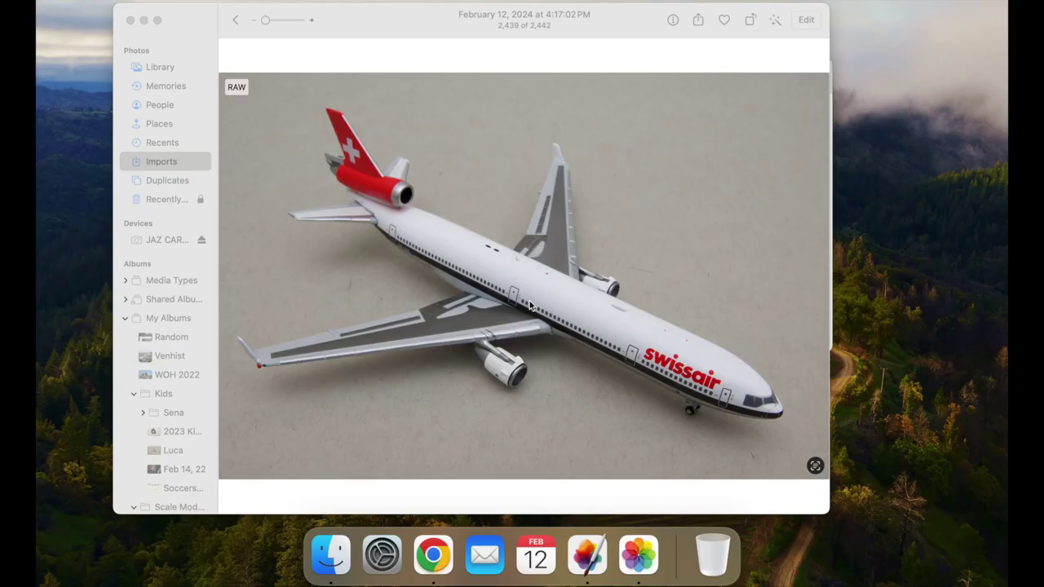
- Open the RAW Swissair MD-11 photo from the Imports album for editing in Pixelmator Pro
right_click(529, 305)
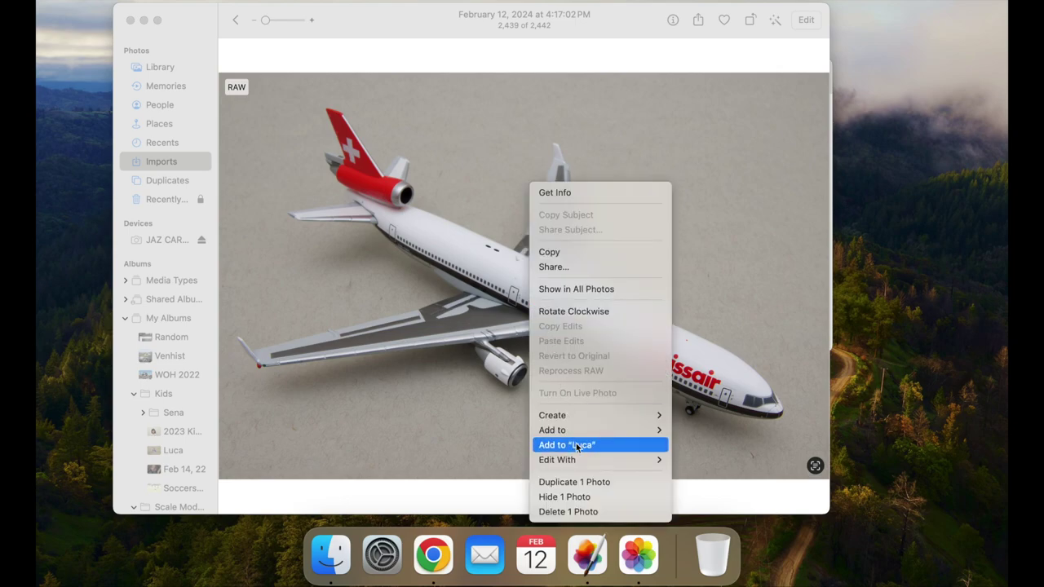
mouse_move(589, 462)
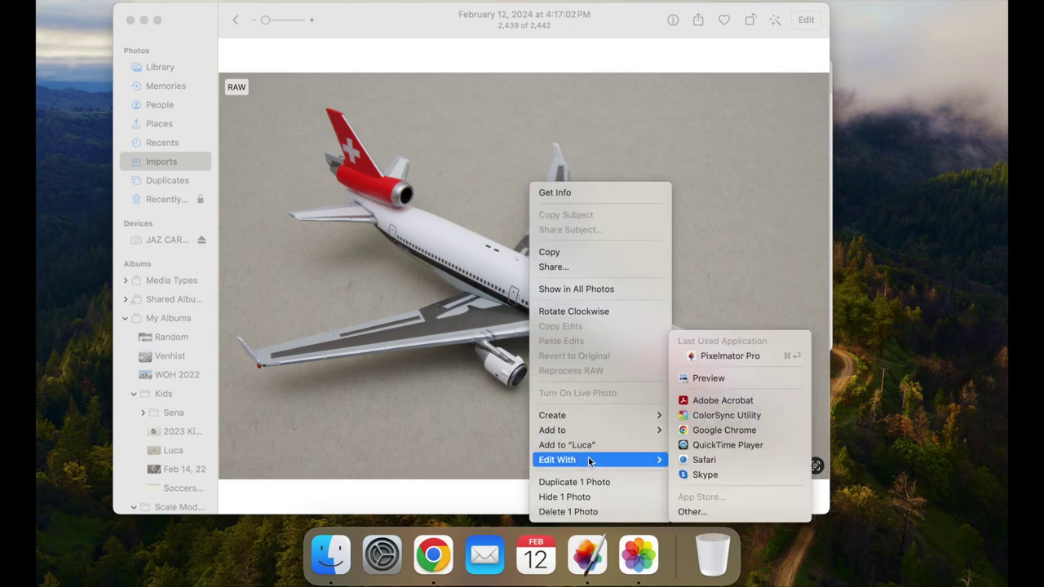
left_click(710, 356)
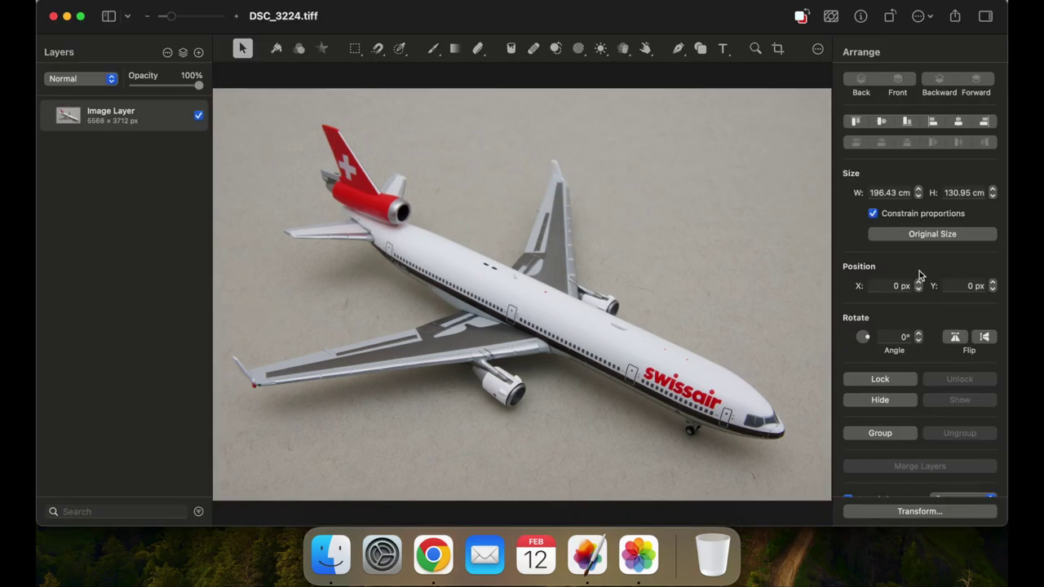
- Enable the Sharpen color adjustment on the Swissair photo
scroll(919, 276, "down", 2)
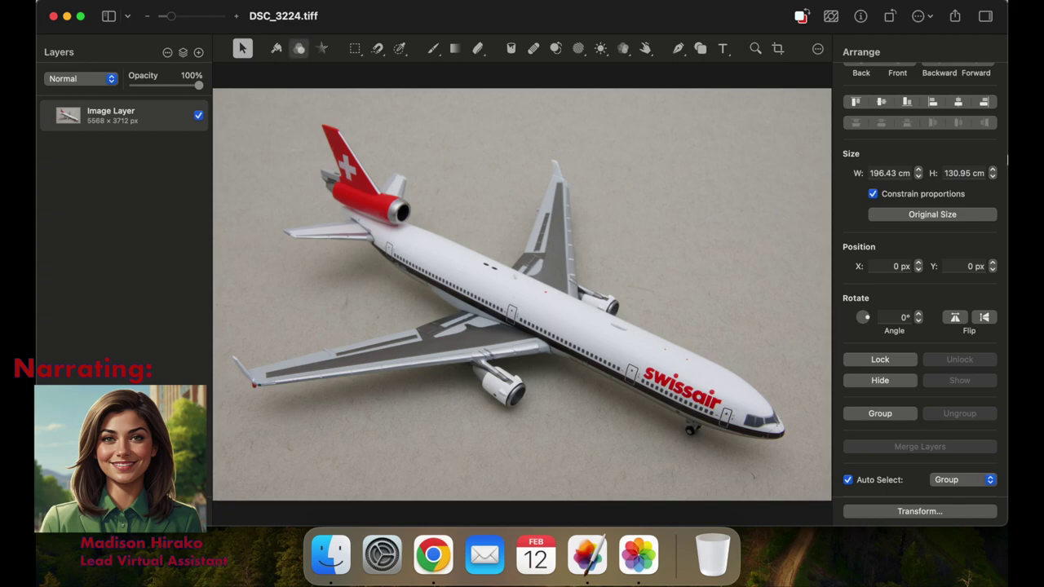
key("a")
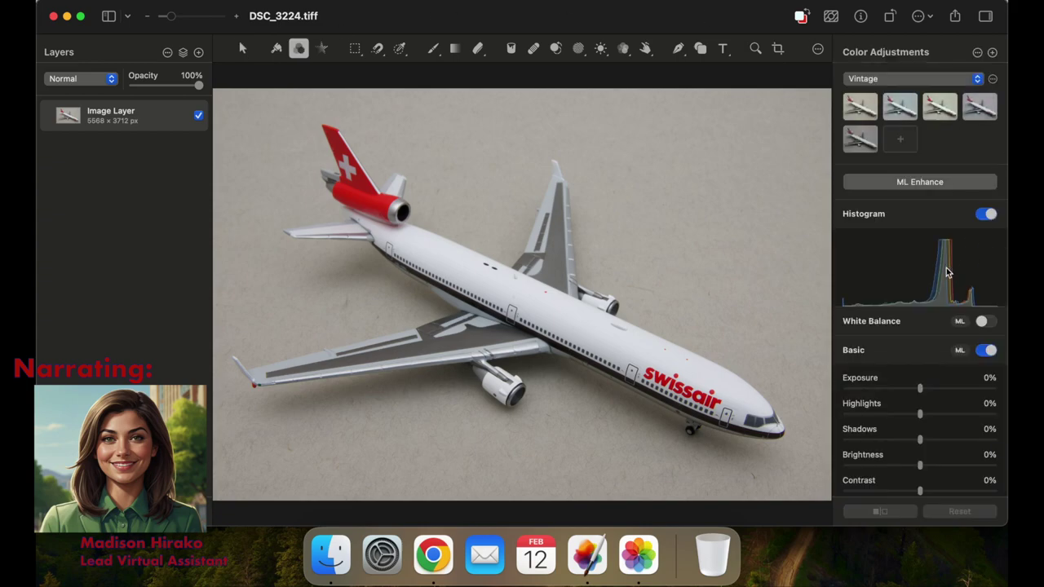
scroll(948, 273, "down", 8)
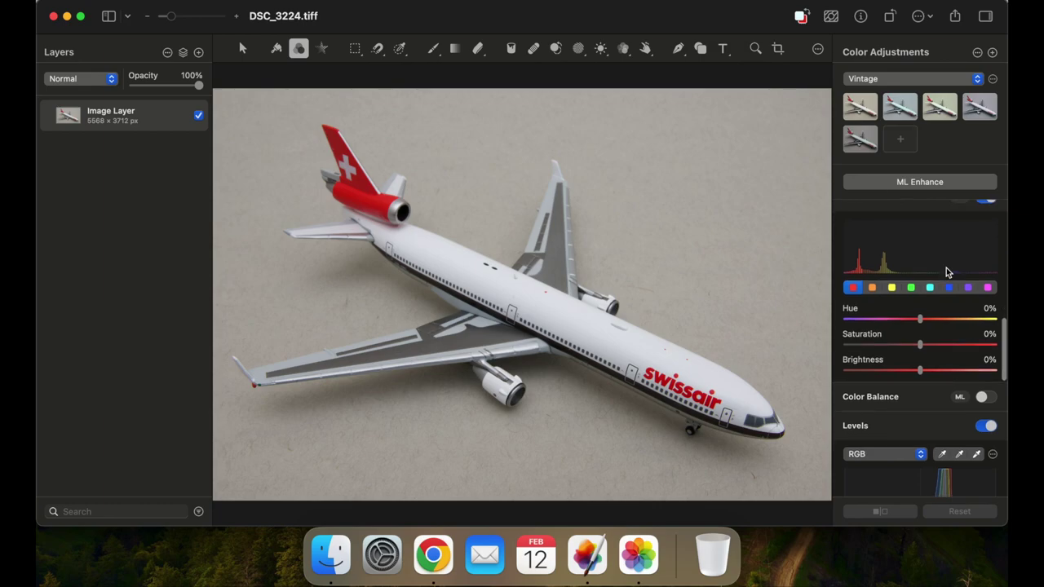
scroll(948, 273, "down", 10)
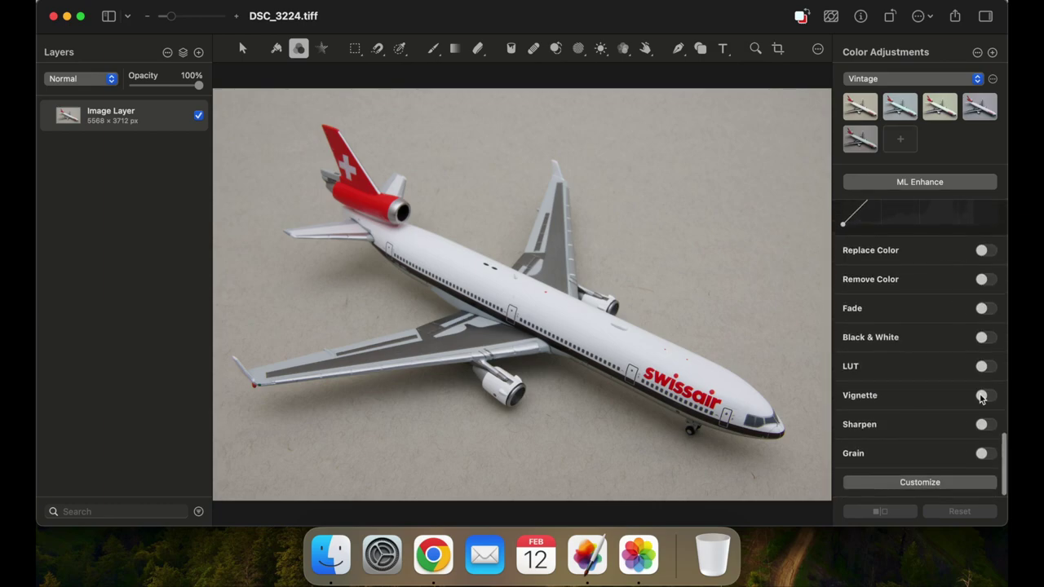
left_click(990, 426)
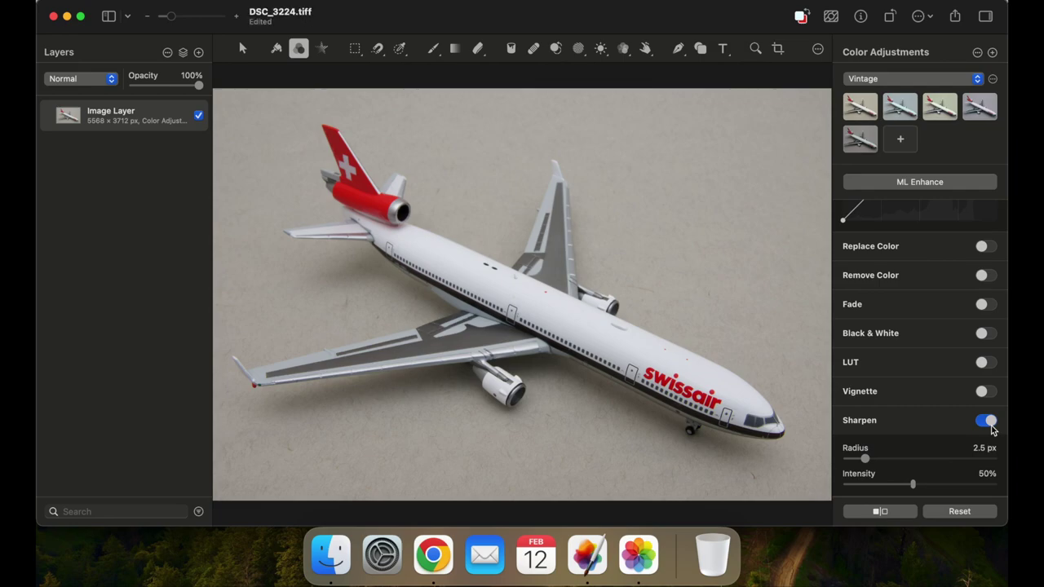
- Start a JPEG export of the photo and create a folder named Swissair inside Models as its destination
key("super+shift+e")
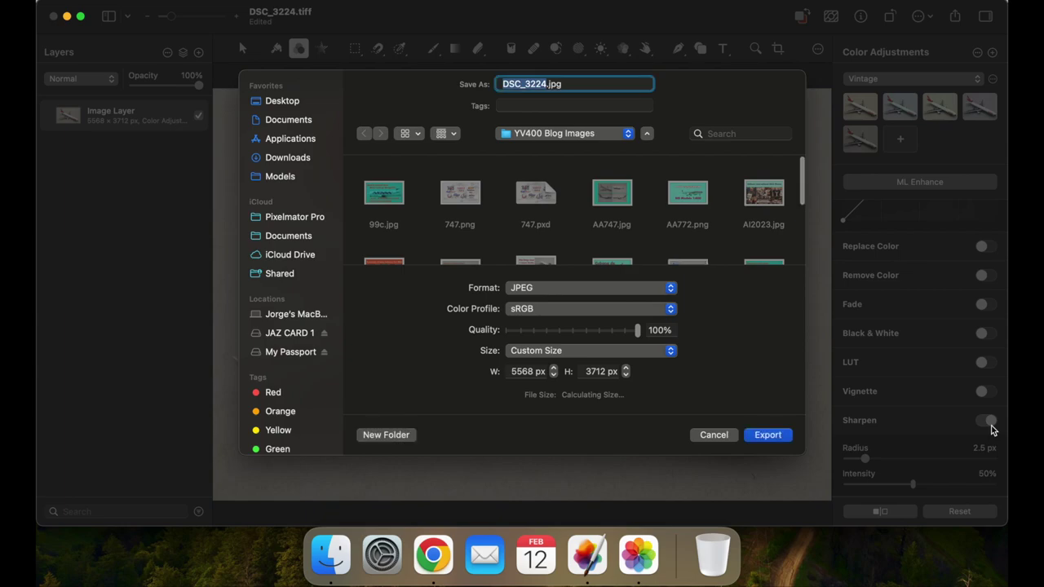
left_click(629, 134)
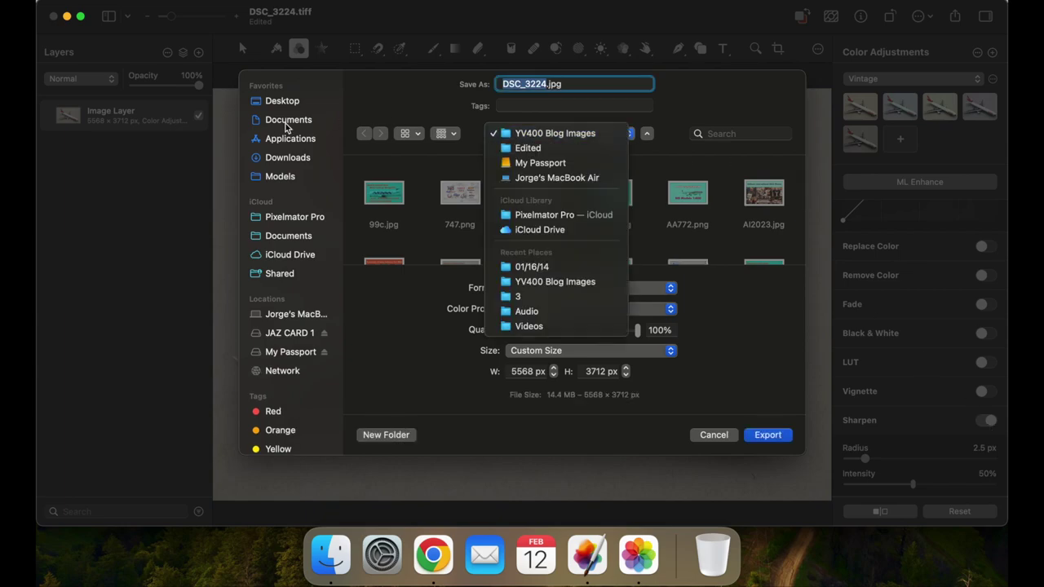
left_click(281, 176)
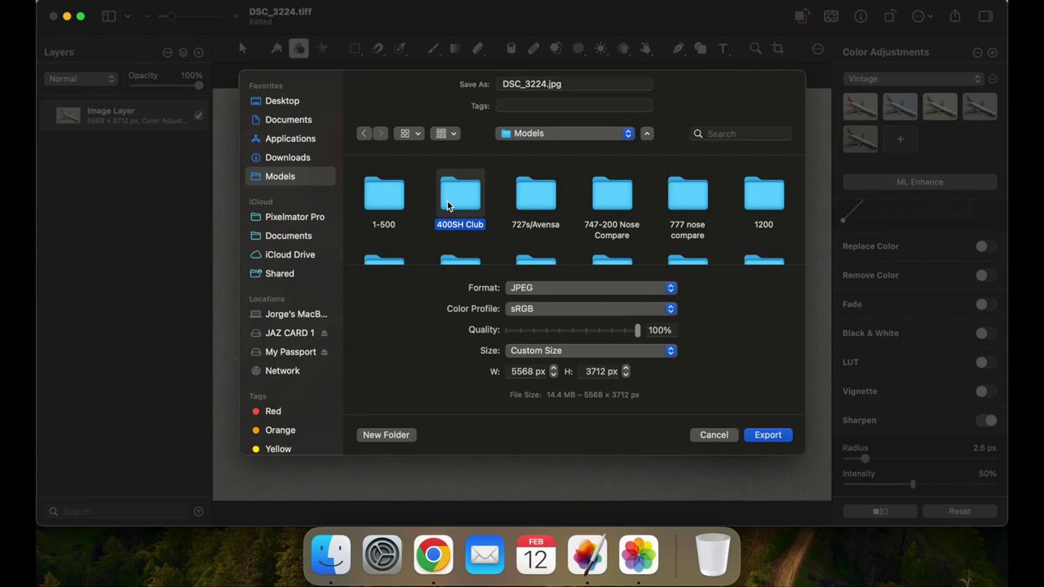
key("t")
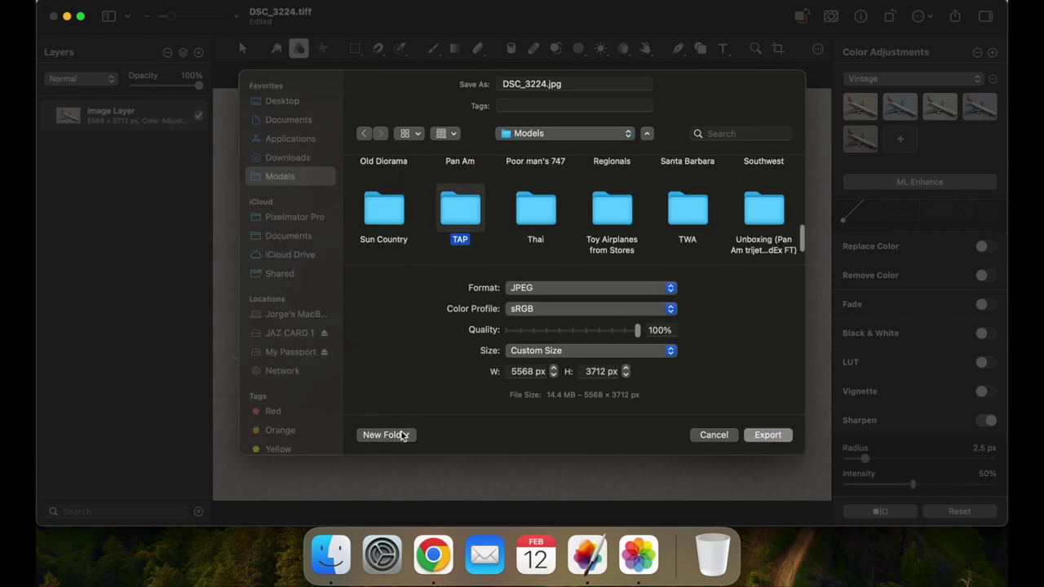
left_click(401, 434)
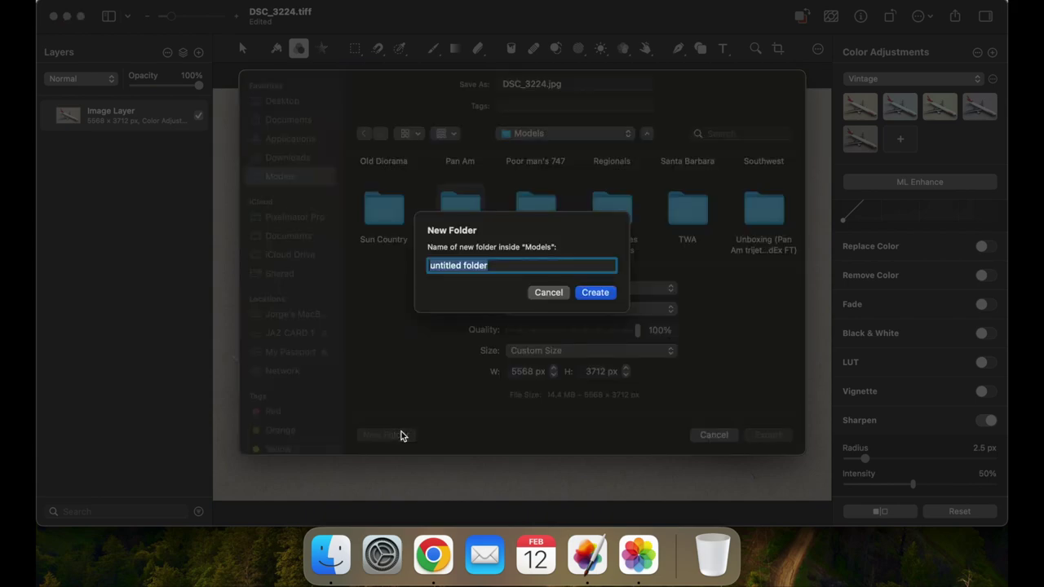
type("Swissair")
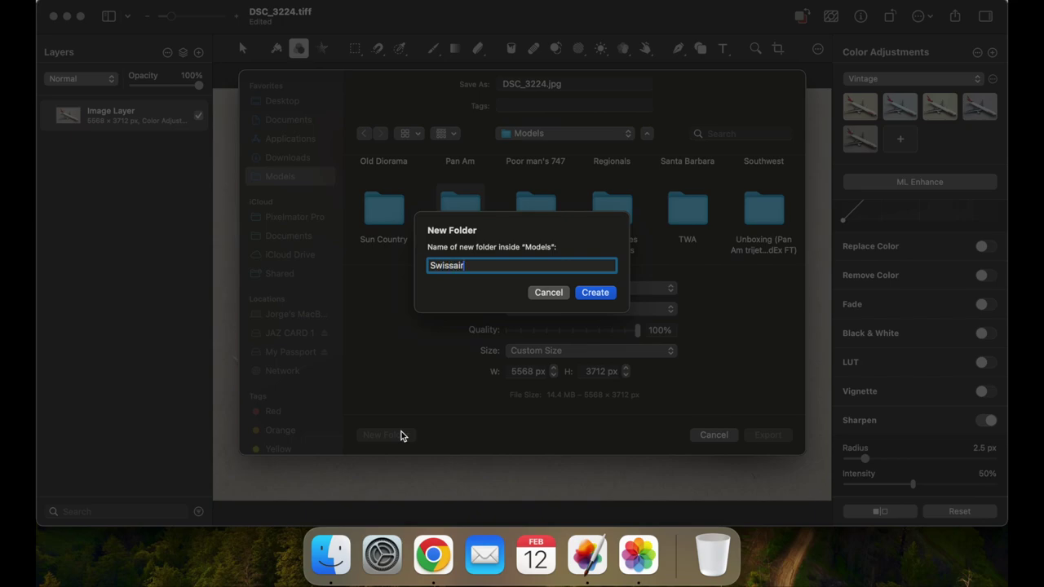
key("Return")
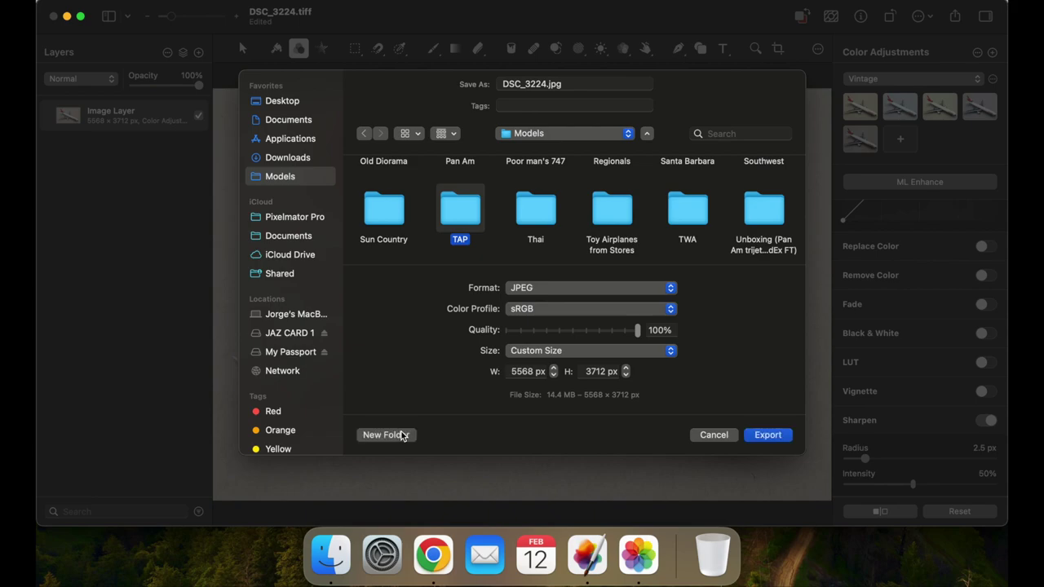
- Create a subfolder named HB-IWI inside the Swissair folder for the export
left_click(401, 435)
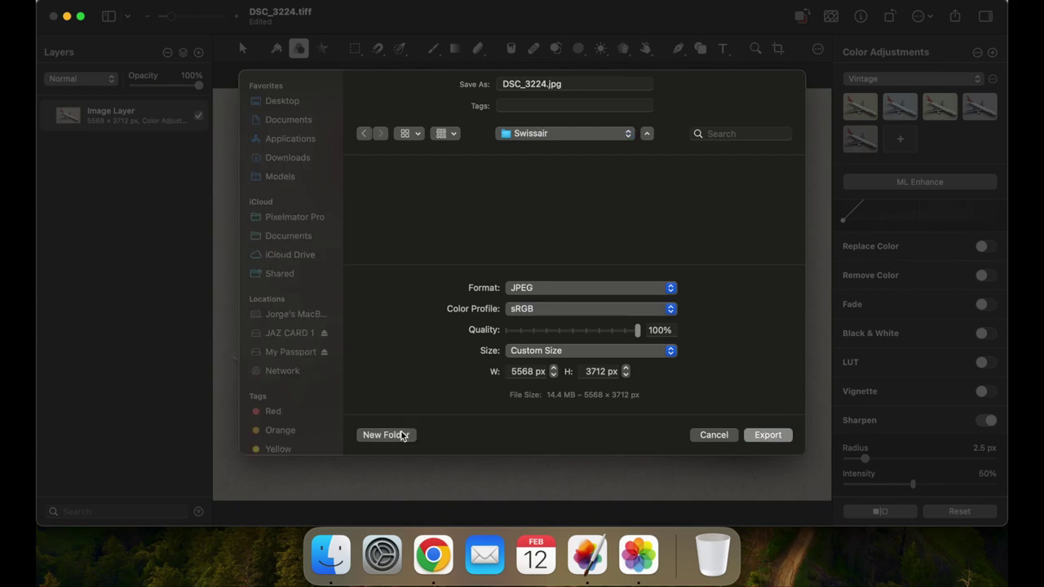
type("HB-IWI")
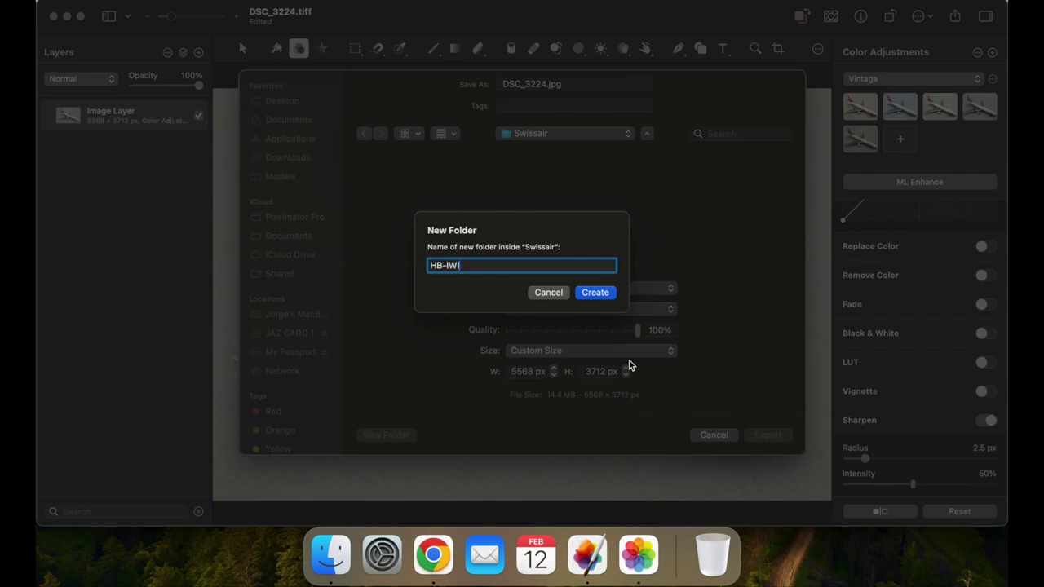
left_click(600, 294)
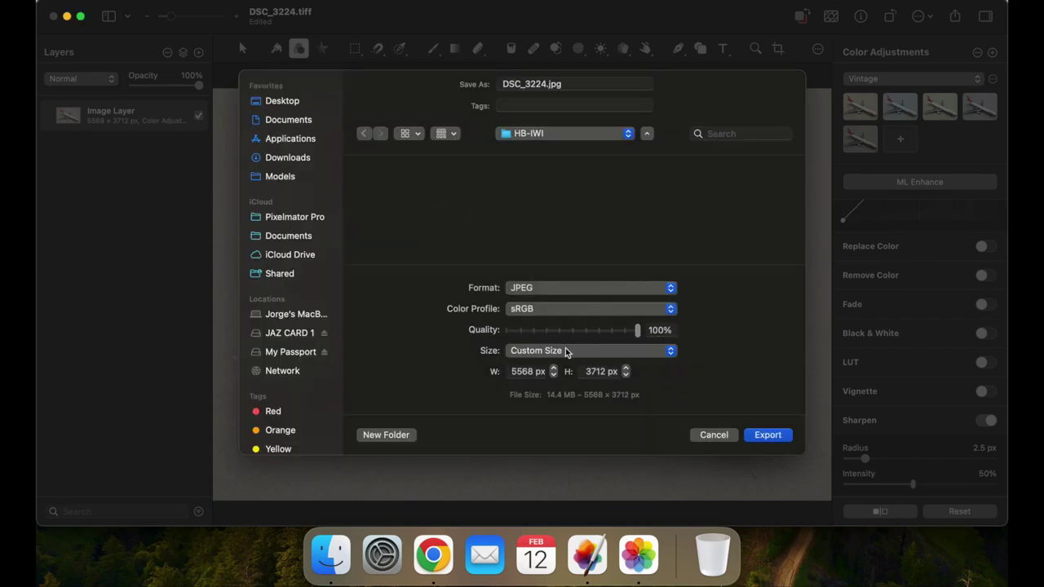
- Export DSC_3224.jpg at a width of 1600 px and close the image
left_click(522, 373)
type("1600")
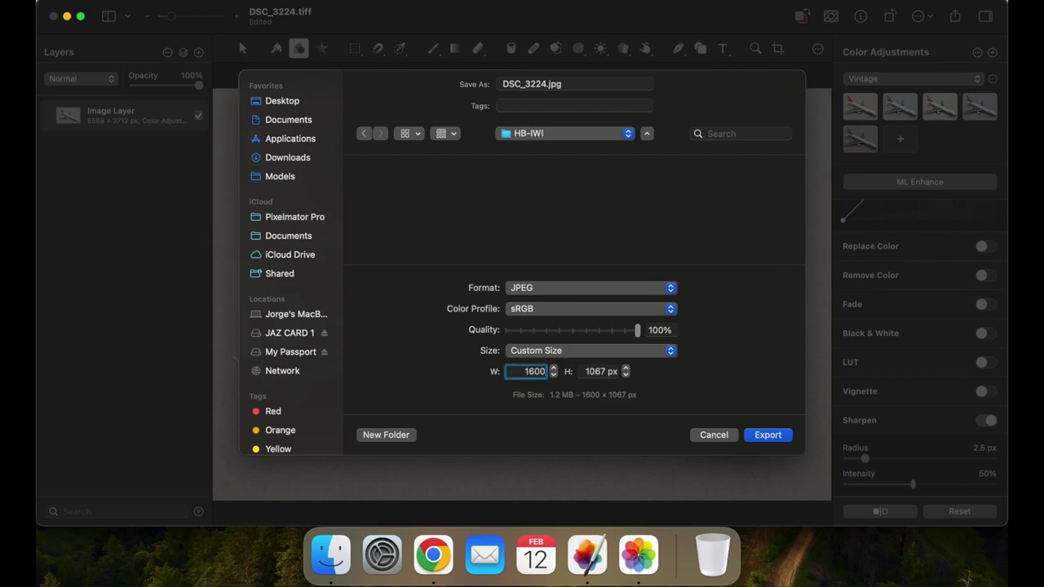
key("Return")
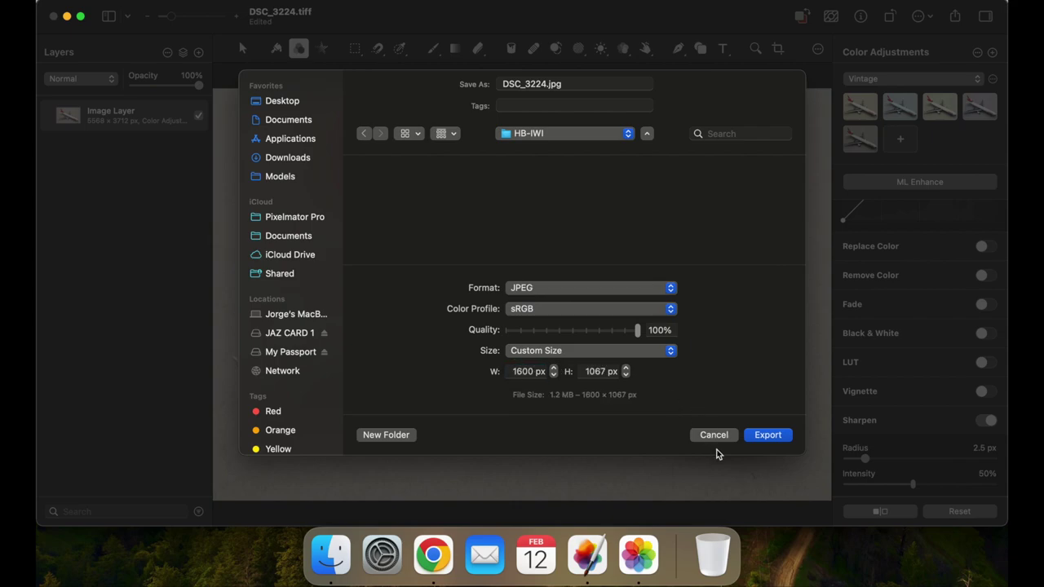
left_click(775, 438)
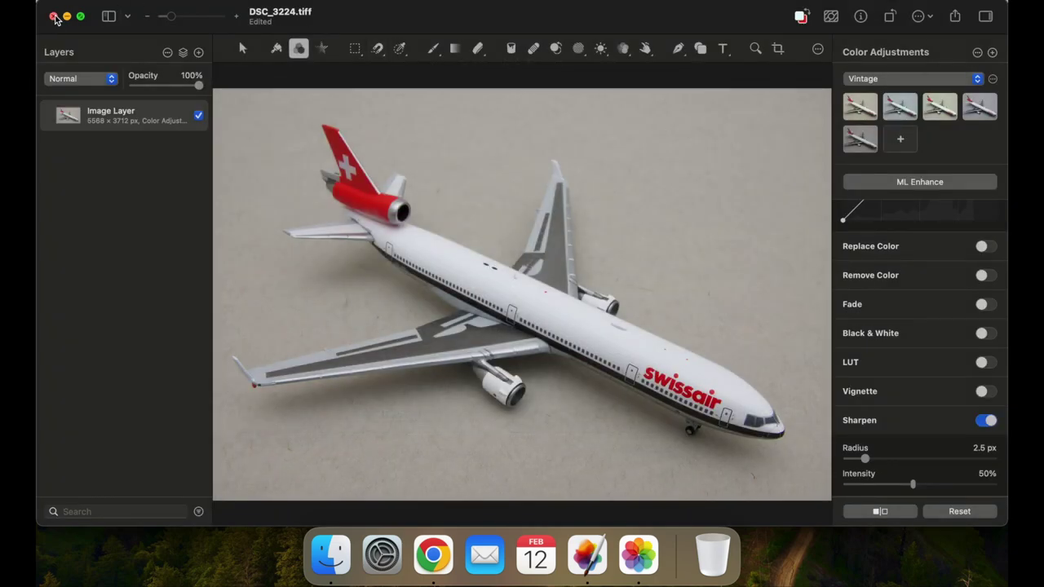
left_click(54, 16)
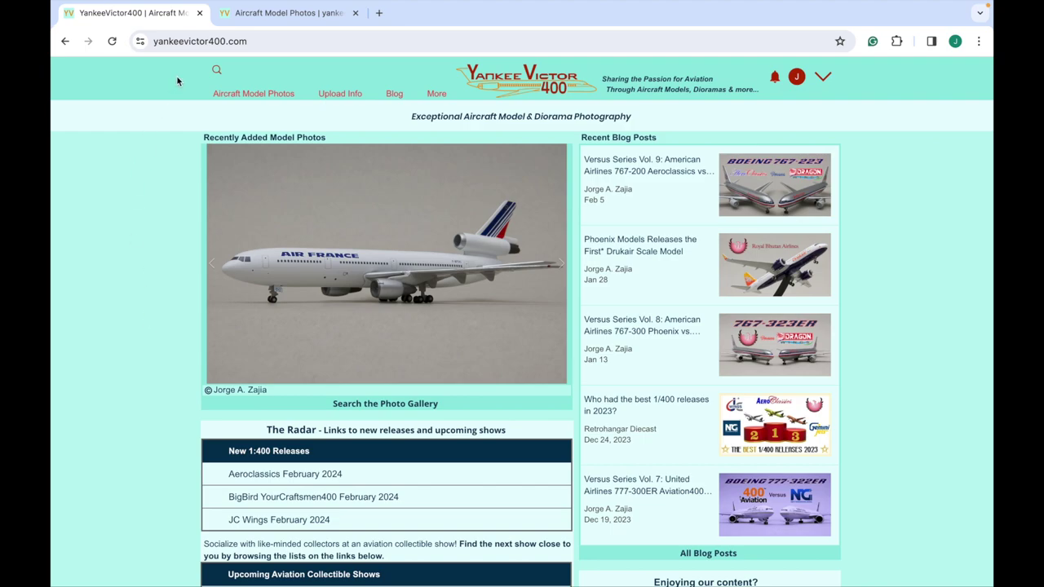
- Open the Photo Upload Page on yankeevictor400.com and go to its Photo Upload Form
mouse_move(357, 97)
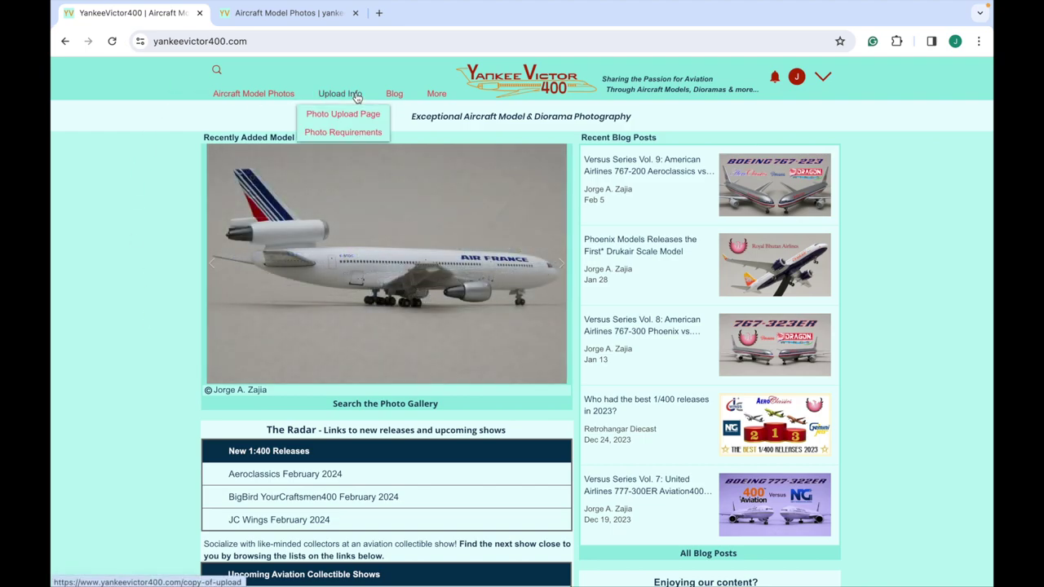
left_click(355, 116)
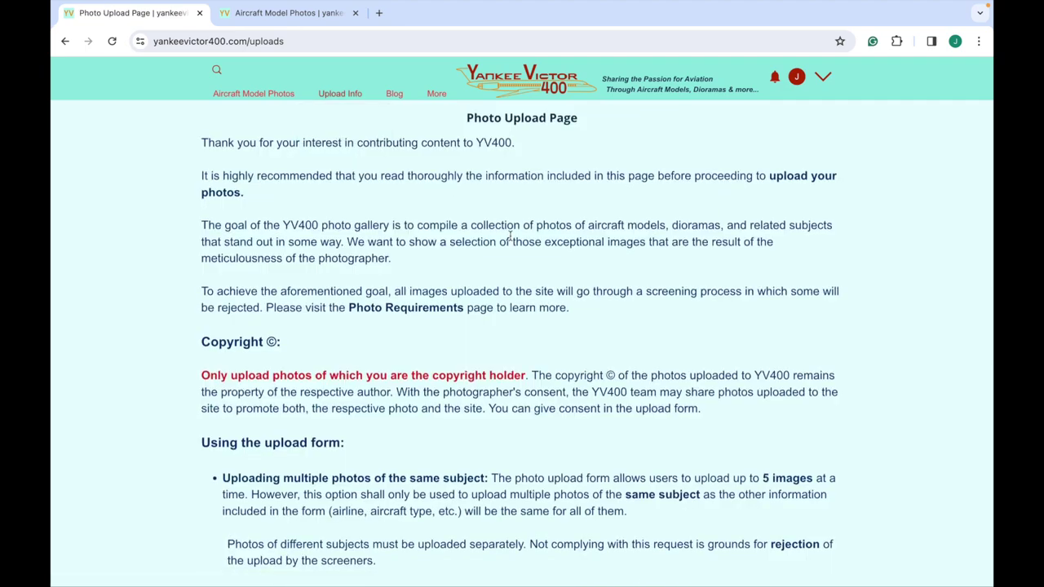
scroll(512, 229, "down", 15)
scroll(512, 233, "up", 2)
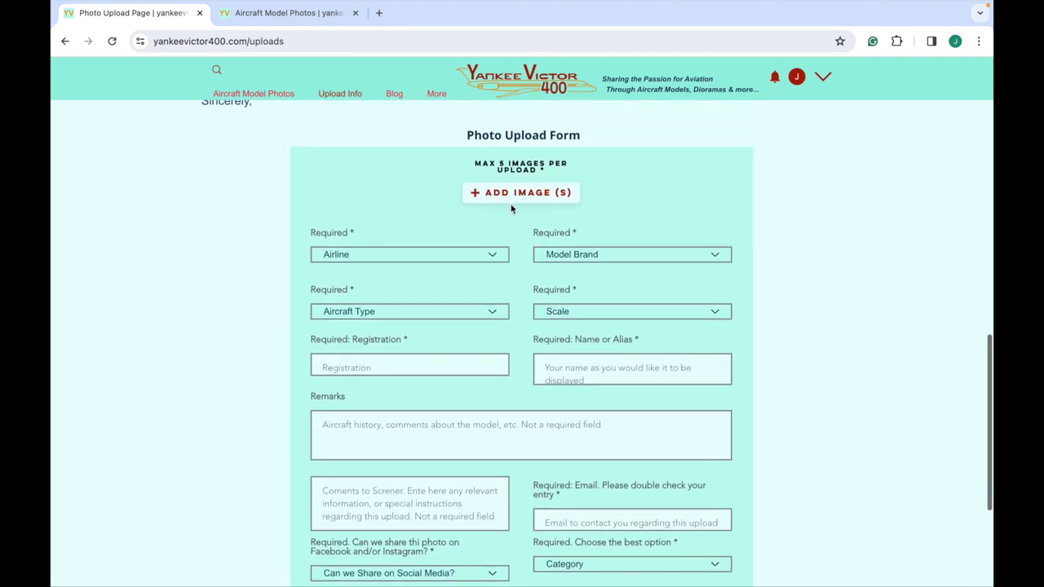
- Add DSC_3212.jpg, DSC_3219.jpg, DSC_3221.jpg and DSC_3223.jpg from the HB-IWA folder to the upload form
left_click(513, 196)
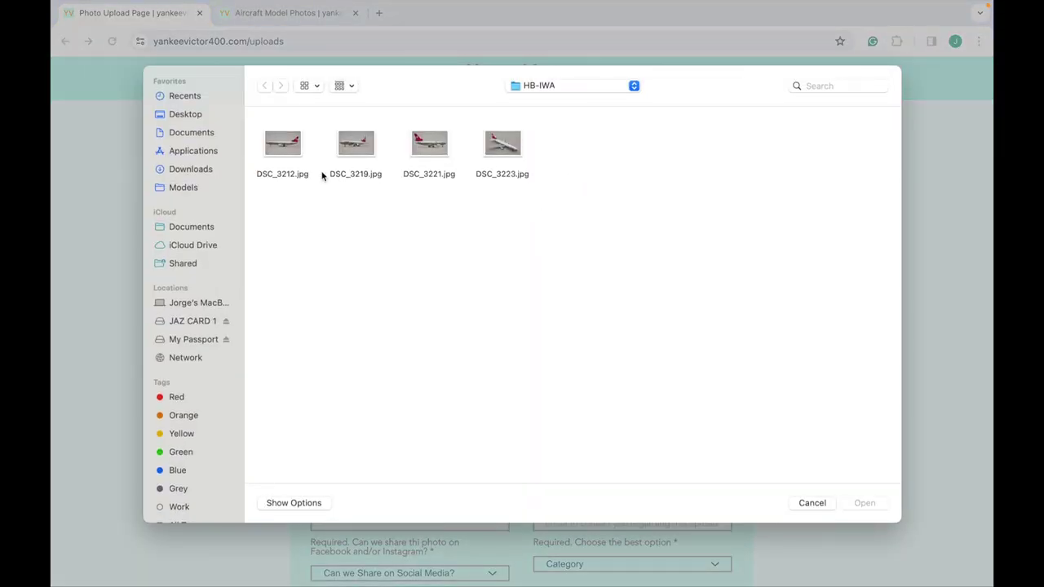
left_click_drag(255, 144, 562, 199)
left_click(880, 505)
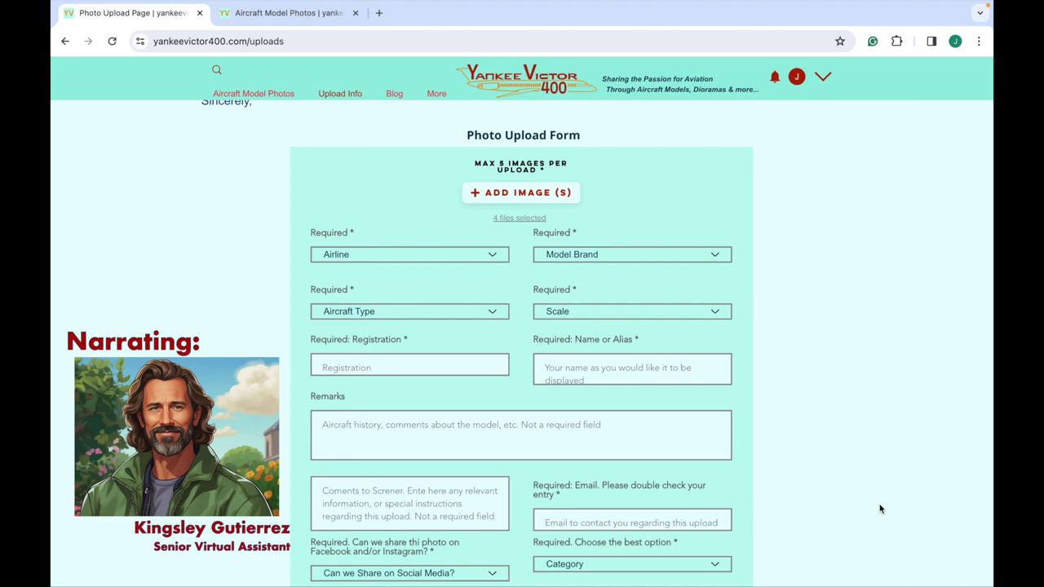
- Set the upload form's airline to Swissair
left_click(497, 255)
type("swissa")
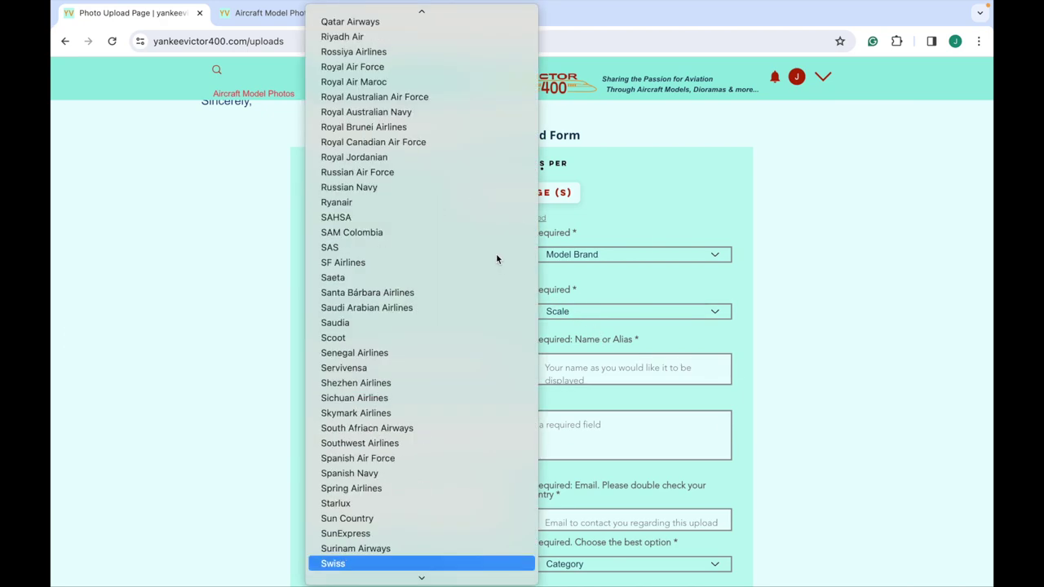
key("Return")
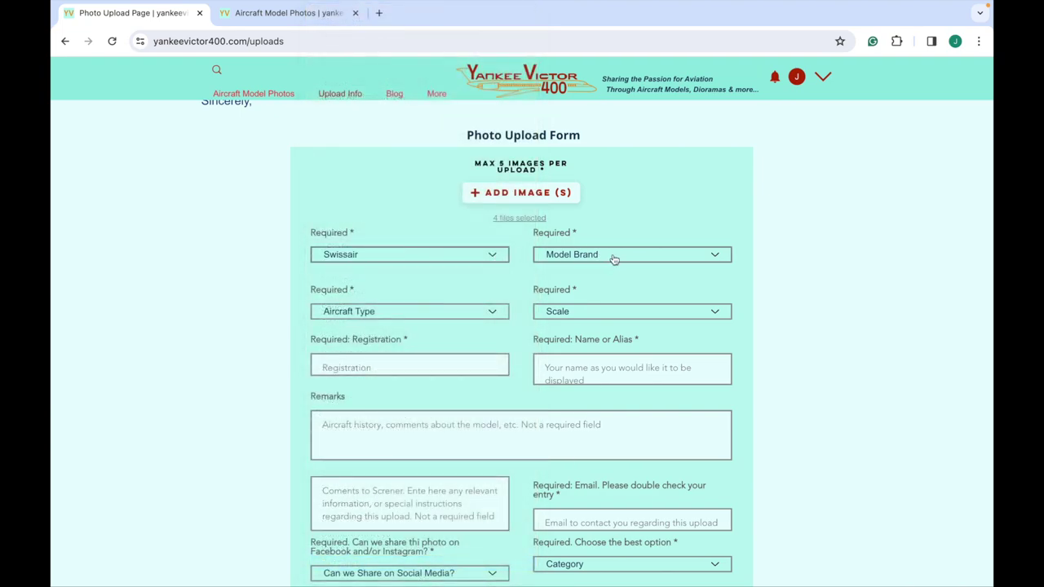
- Set the upload form's model brand to Phoenix Models
left_click(612, 255)
type("ph")
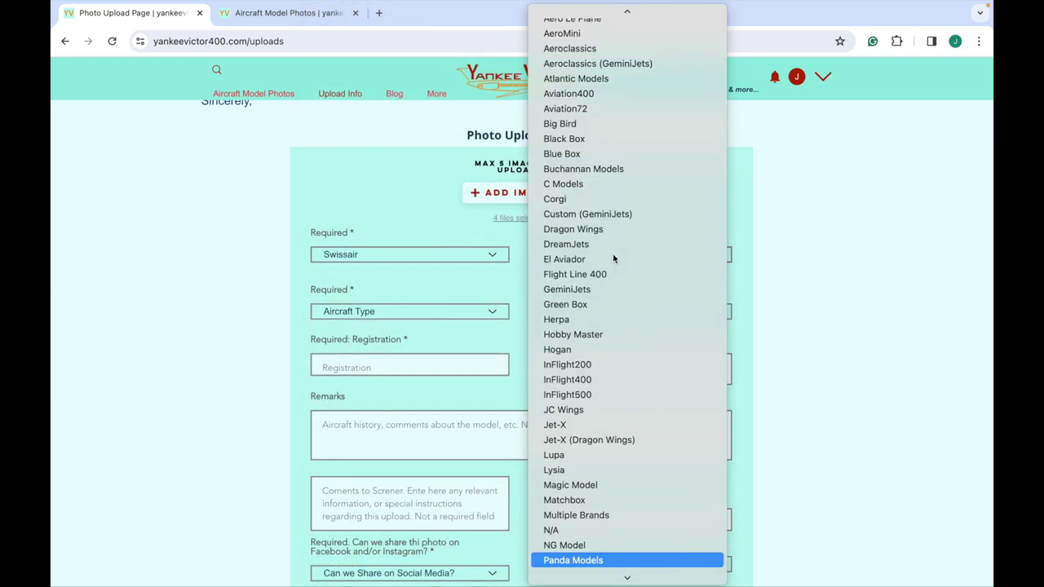
key("Return")
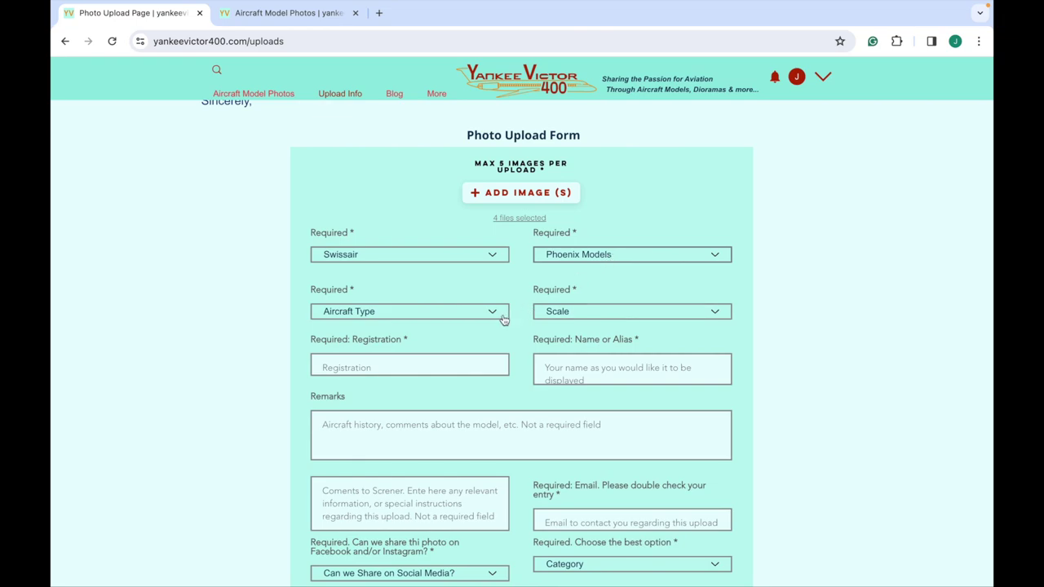
- Set the upload form's aircraft type to McDonnell Douglas MD-11
left_click(498, 313)
type("m")
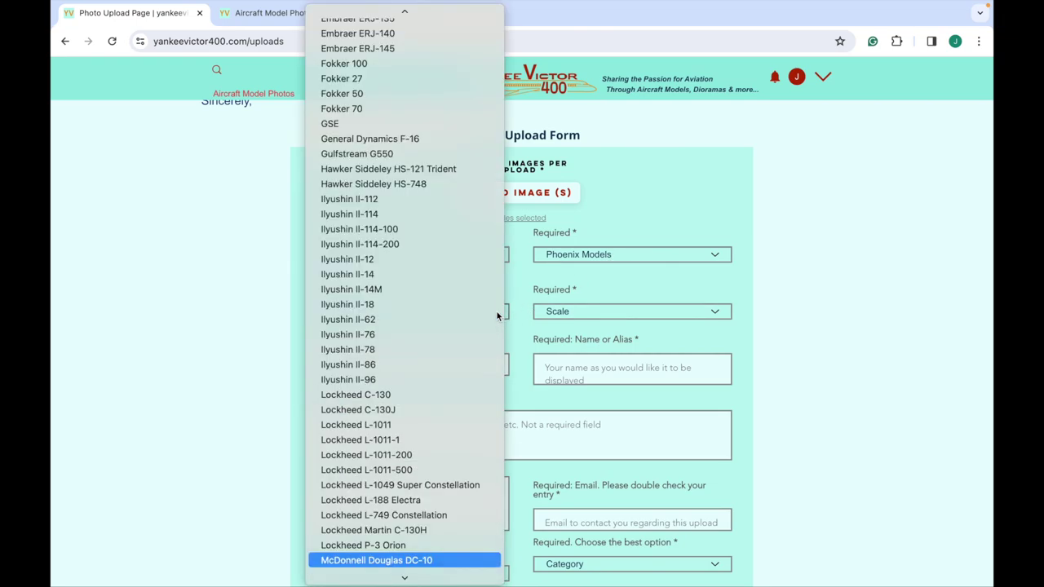
key("Down")
key("Down")
key("Down")
key("Down")
key("Down")
key("Down")
key("Down")
key("Down")
key("Down")
key("Down")
key("Down")
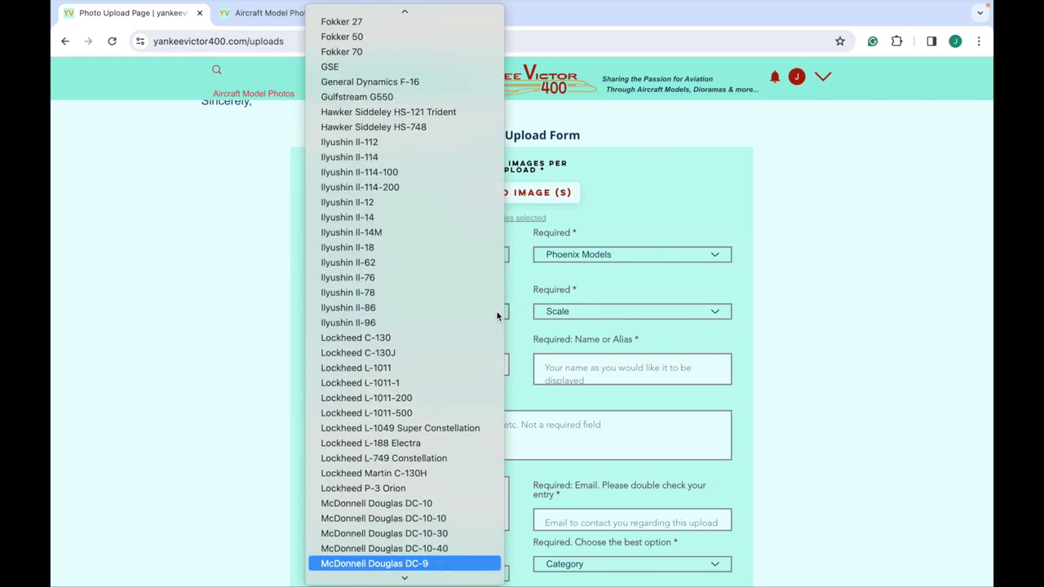
key("Up")
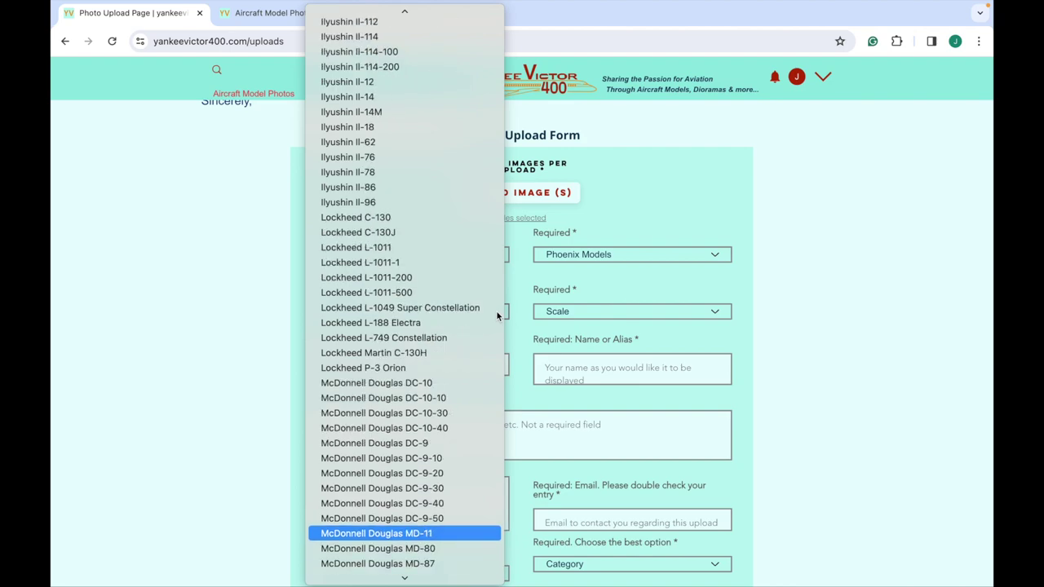
key("Return")
- Set the model scale to 1:400 and enter HB-IWA as the registration
key("Tab")
key("space")
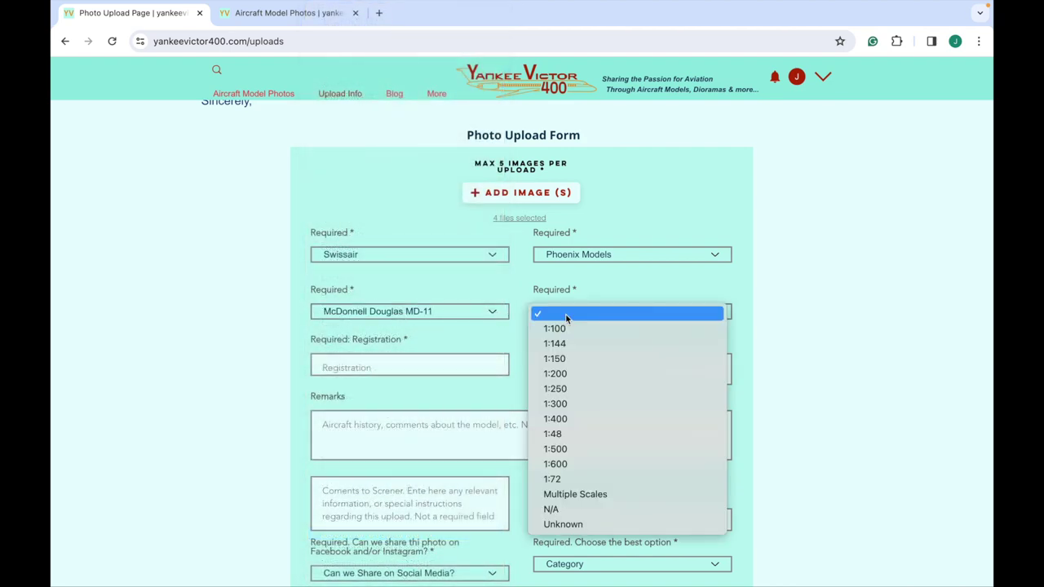
left_click(582, 418)
left_click(460, 367)
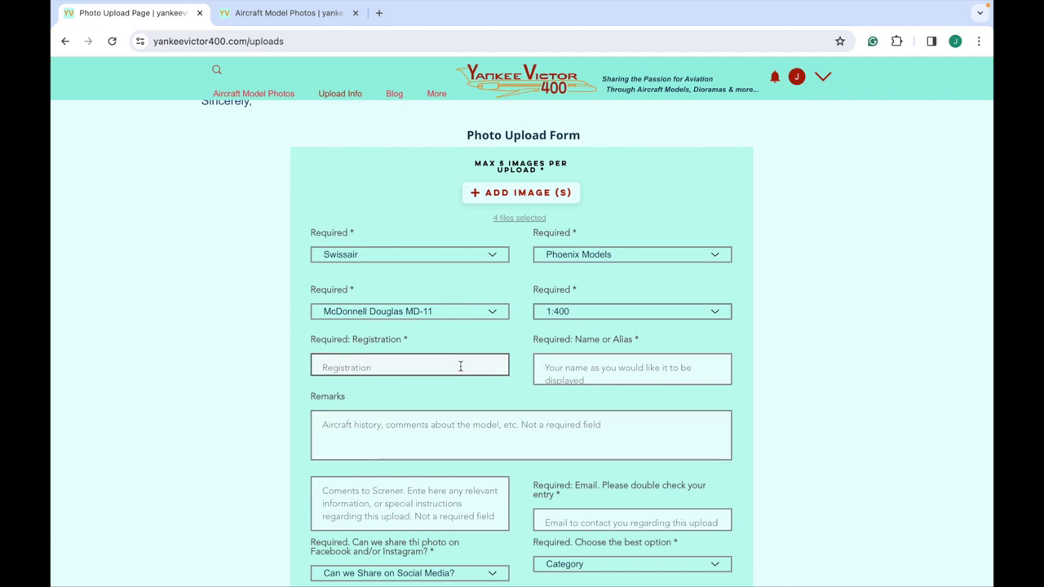
type("HB-IWA")
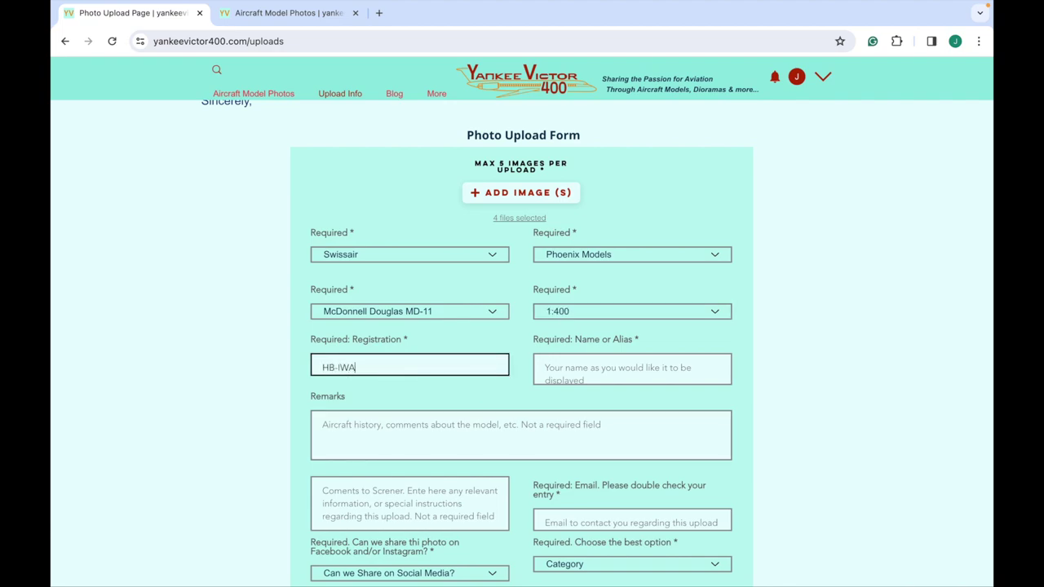
- Enter the contributor's name and fill in the required contact e-mail field of the upload form
left_click(653, 368)
type("Jorge A. Zajia")
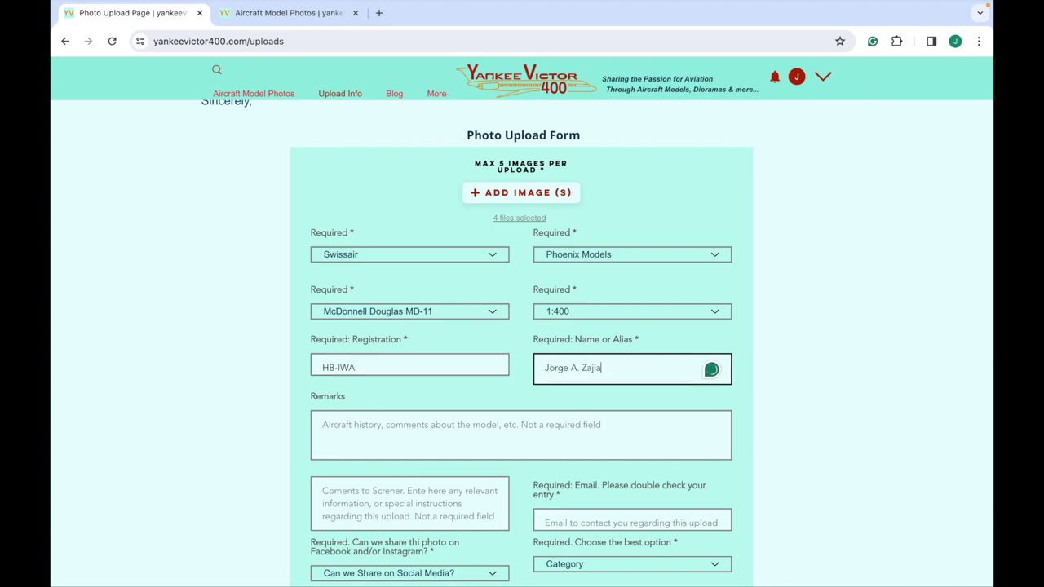
scroll(587, 473, "down", 3)
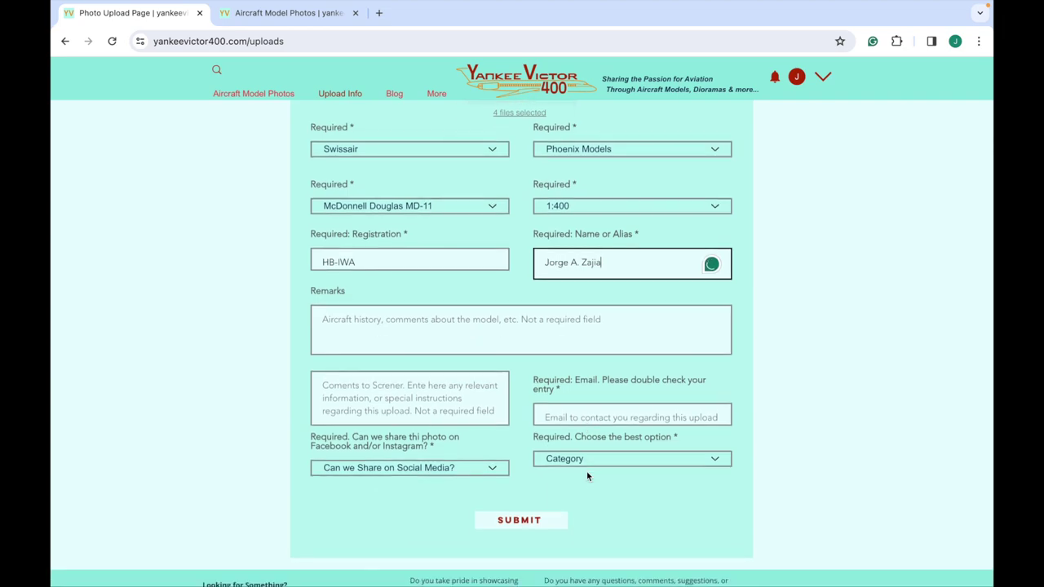
left_click(570, 414)
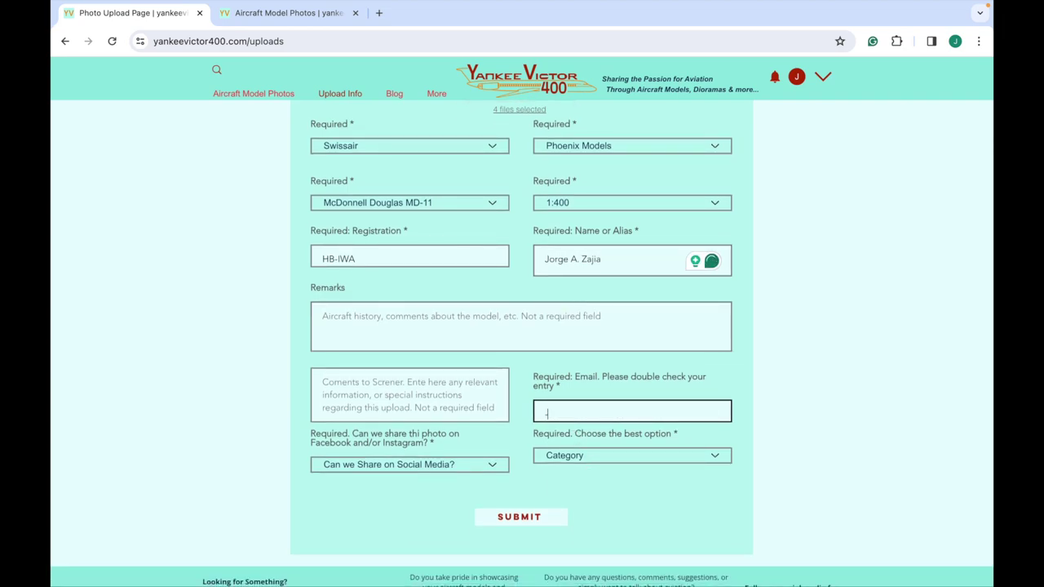
- Answer Yes to sharing the photos on social media and set the category to Die-cast Model
left_click(449, 466)
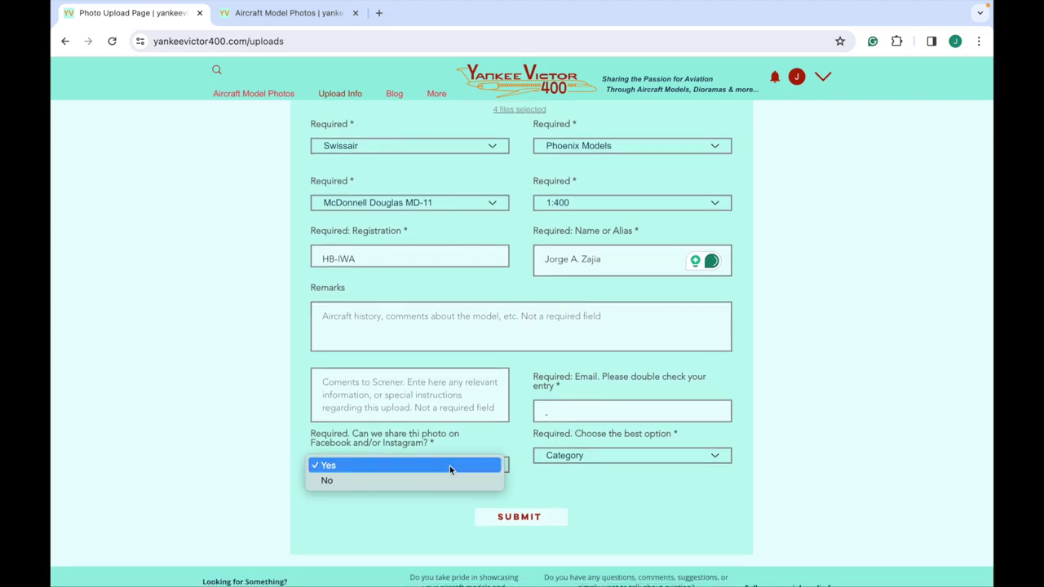
left_click(561, 463)
left_click(561, 463)
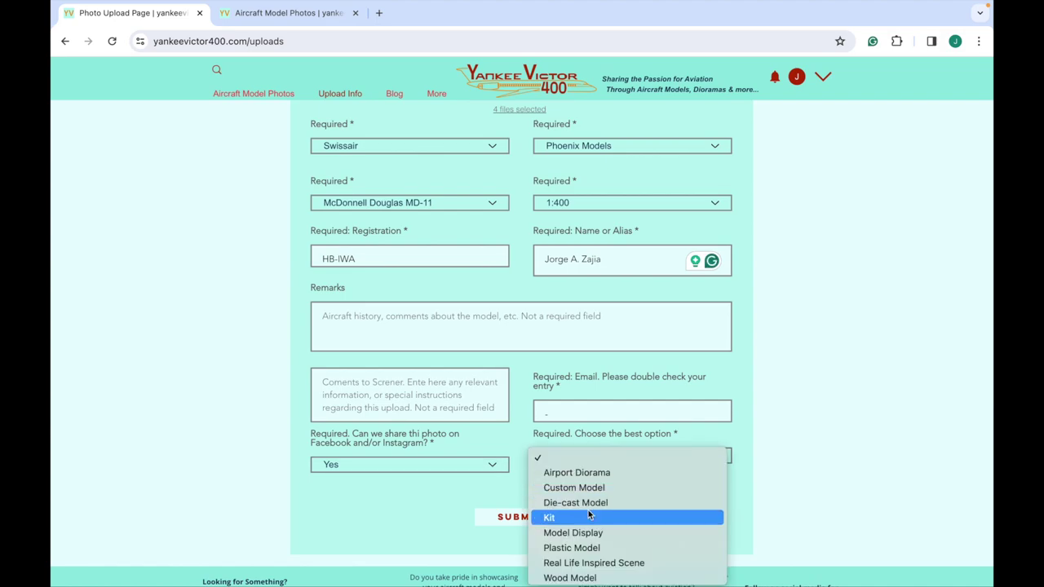
left_click(586, 502)
- Check the completed entries and submit the Photo Upload Form
scroll(586, 502, "up", 3)
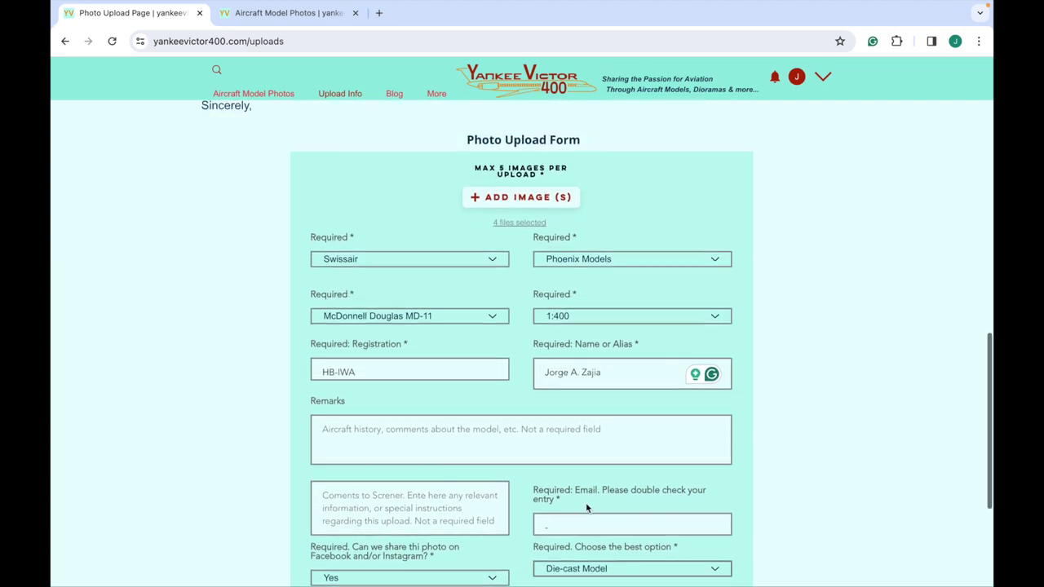
scroll(586, 502, "down", 3)
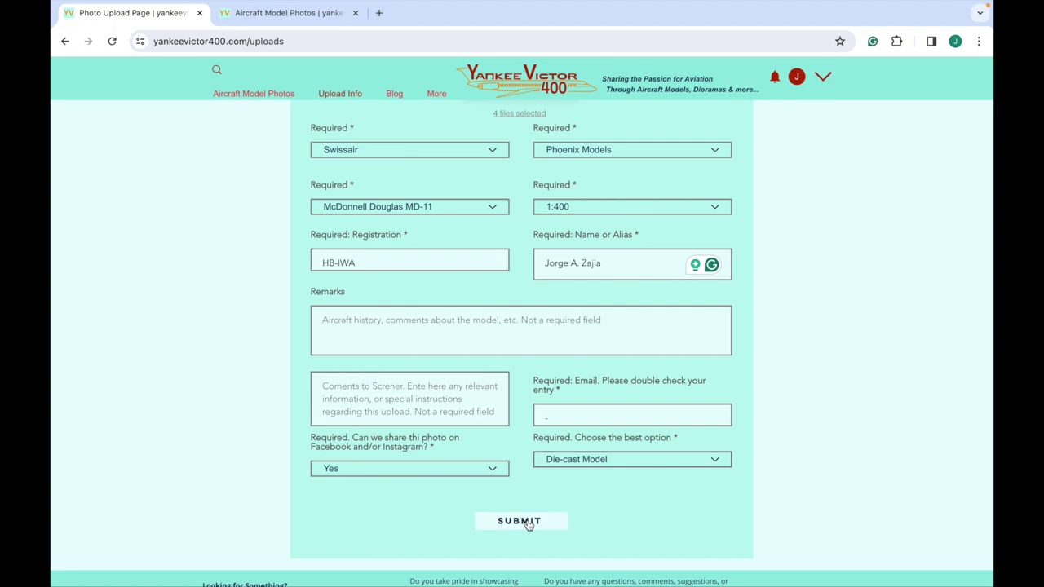
left_click(528, 522)
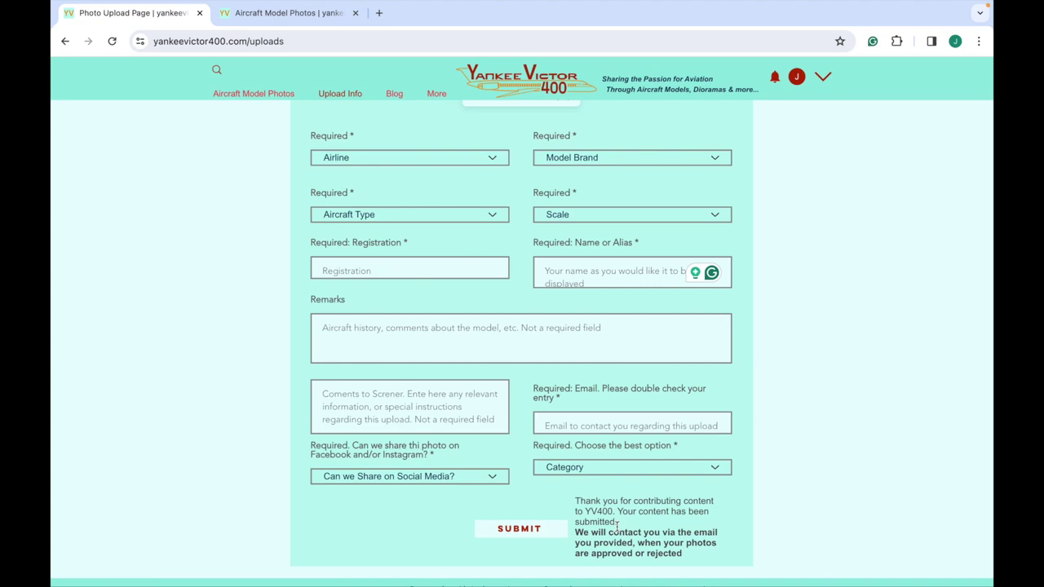
- Reload the Aircraft Model Photos gallery and browse the uploaded Swissair HB-IWA photos in enlarged view
left_click(324, 13)
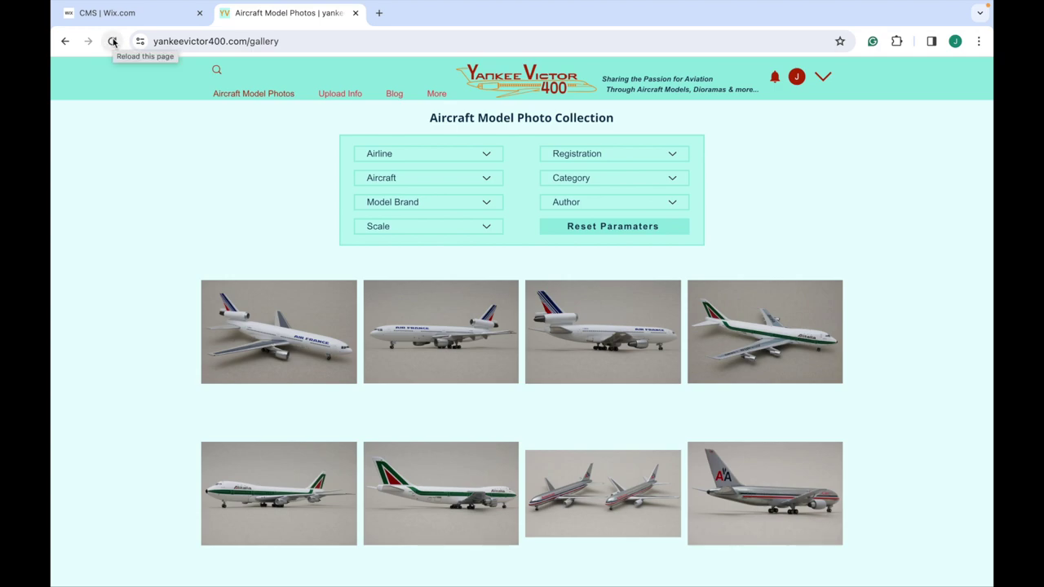
left_click(113, 43)
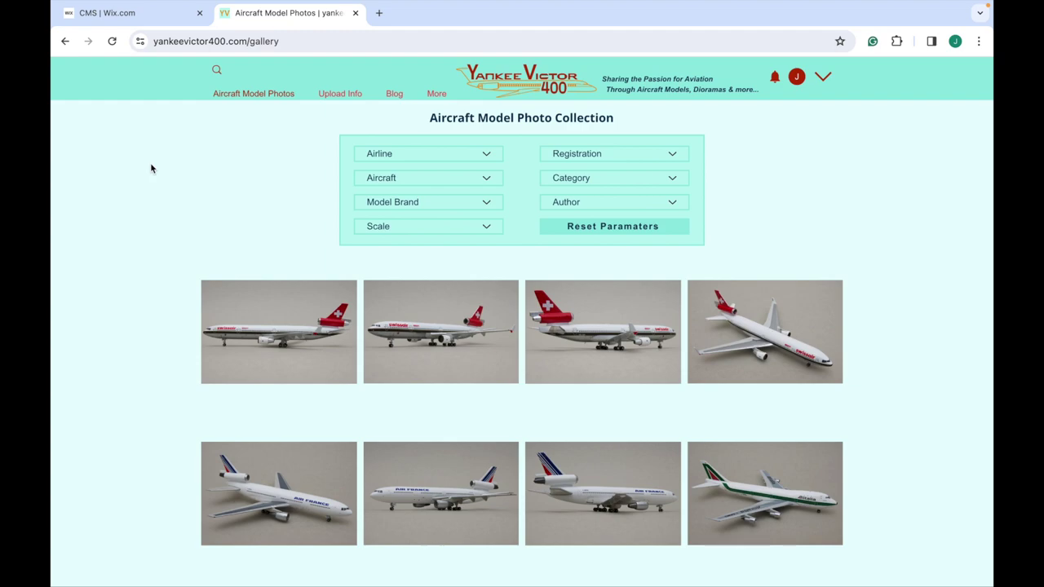
mouse_move(325, 344)
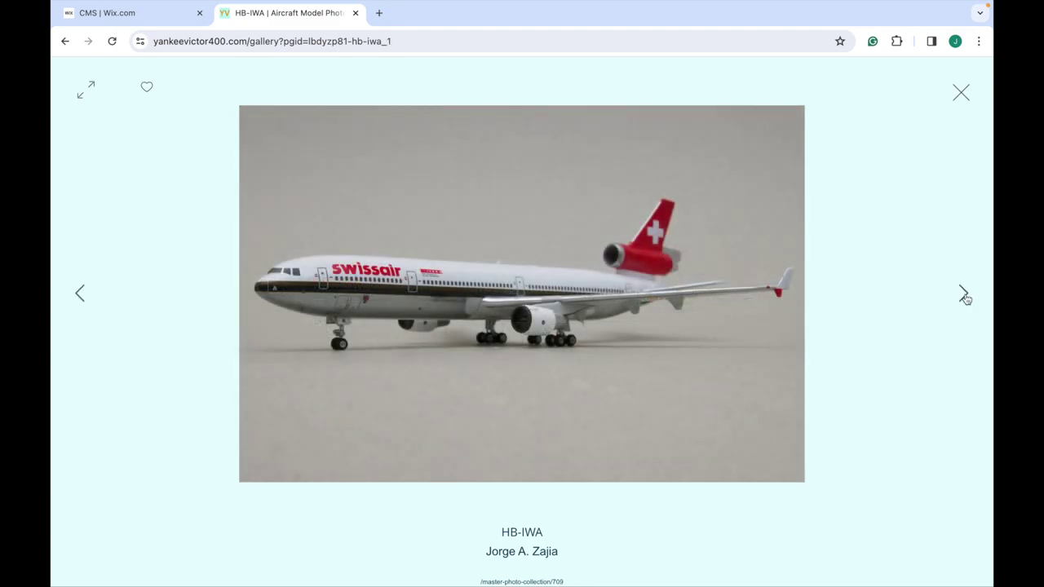
left_click(964, 298)
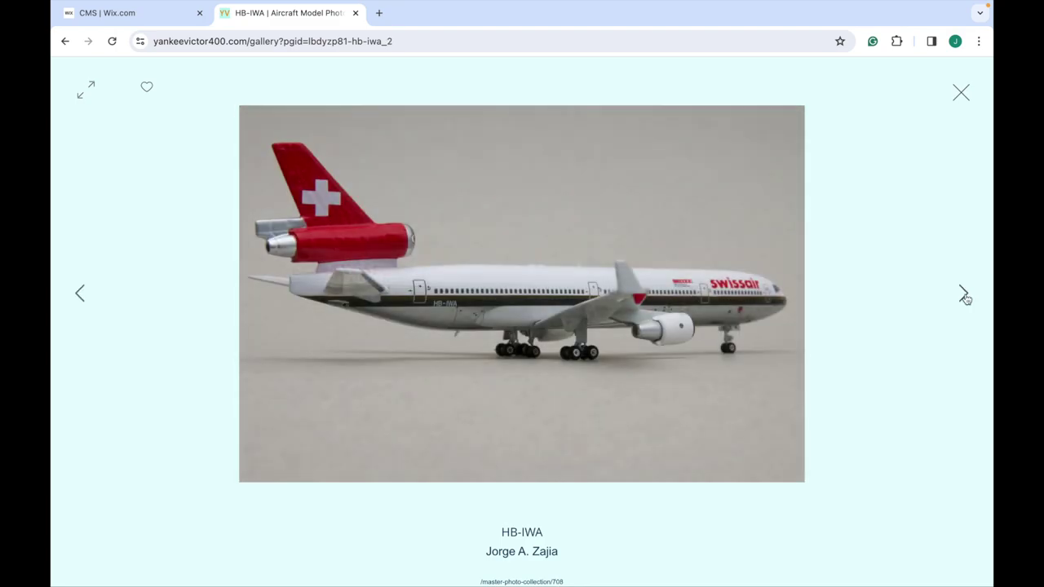
- Open the photo page of the enlarged HB-IWA picture and look through its details and See Also galleries
left_click(548, 582)
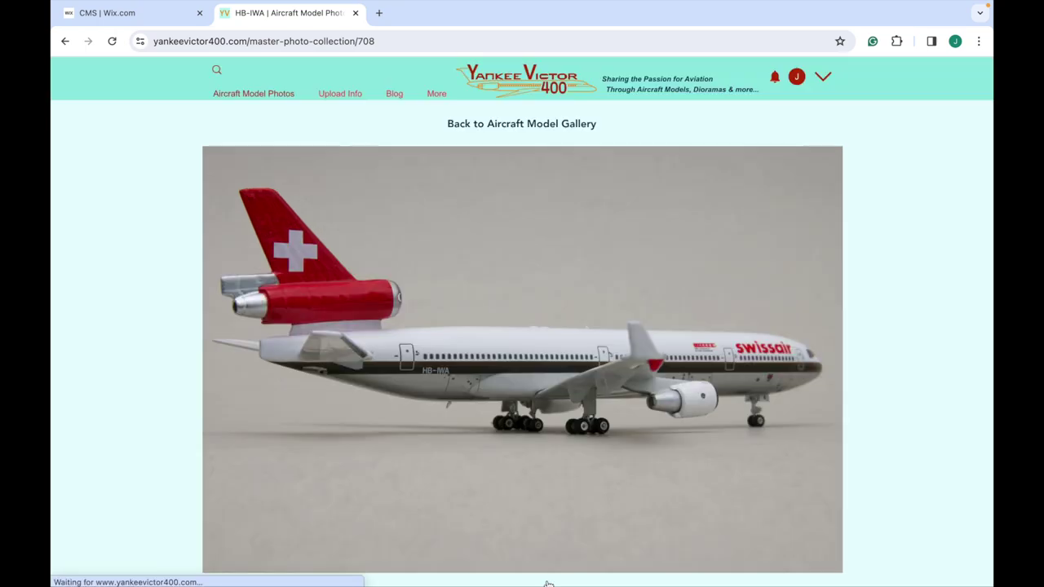
scroll(582, 434, "down", 5)
scroll(581, 435, "down", 8)
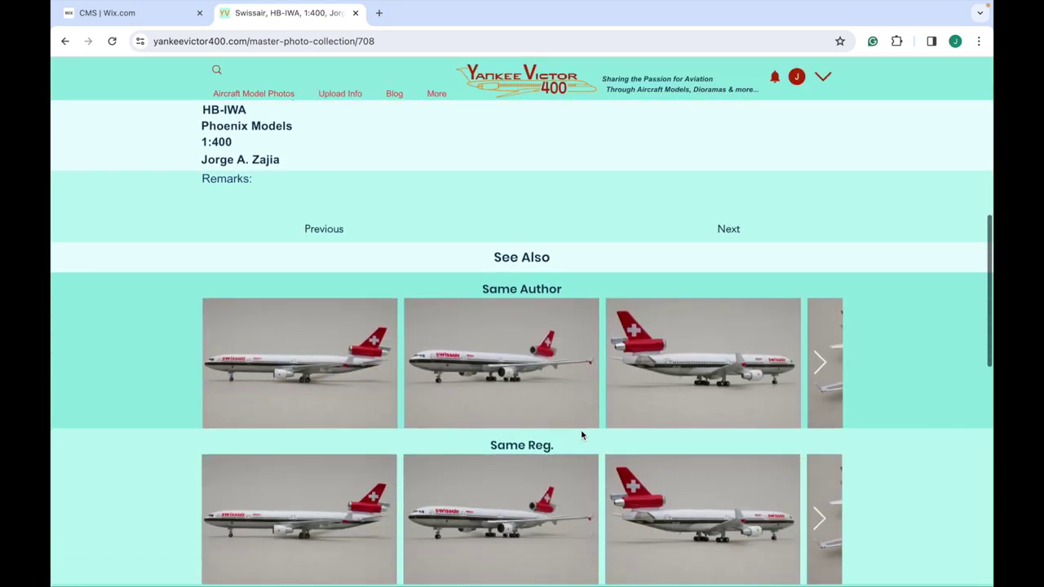
scroll(582, 435, "down", 3)
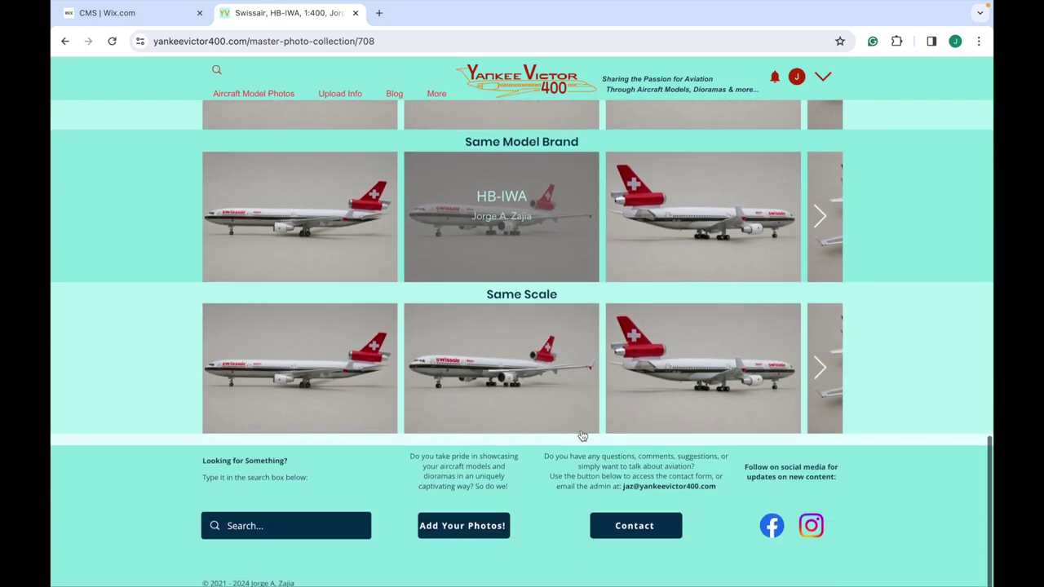
scroll(582, 435, "up", 15)
scroll(581, 435, "up", 2)
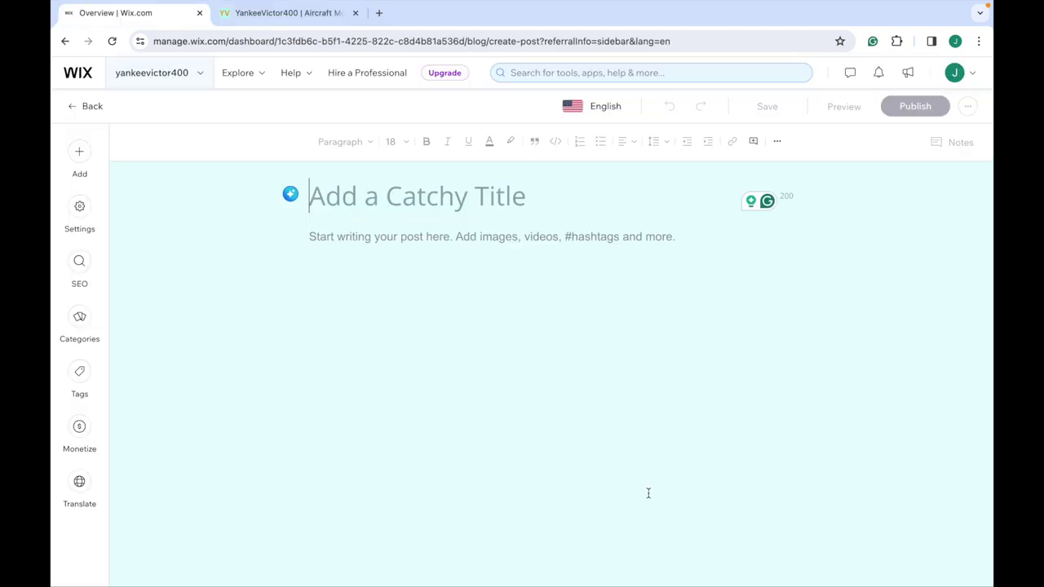
- Title the new Wix blog post "Versus Series Vol. 10: Swissair MD-11 Phoenix Models vs. JC Wings"
type("Versus")
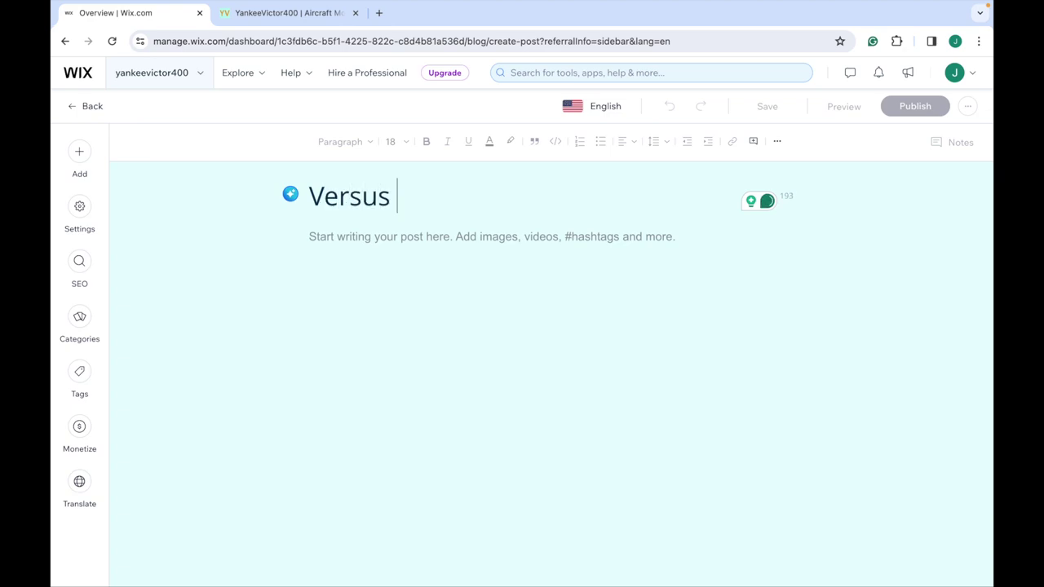
type(" Series Vol.")
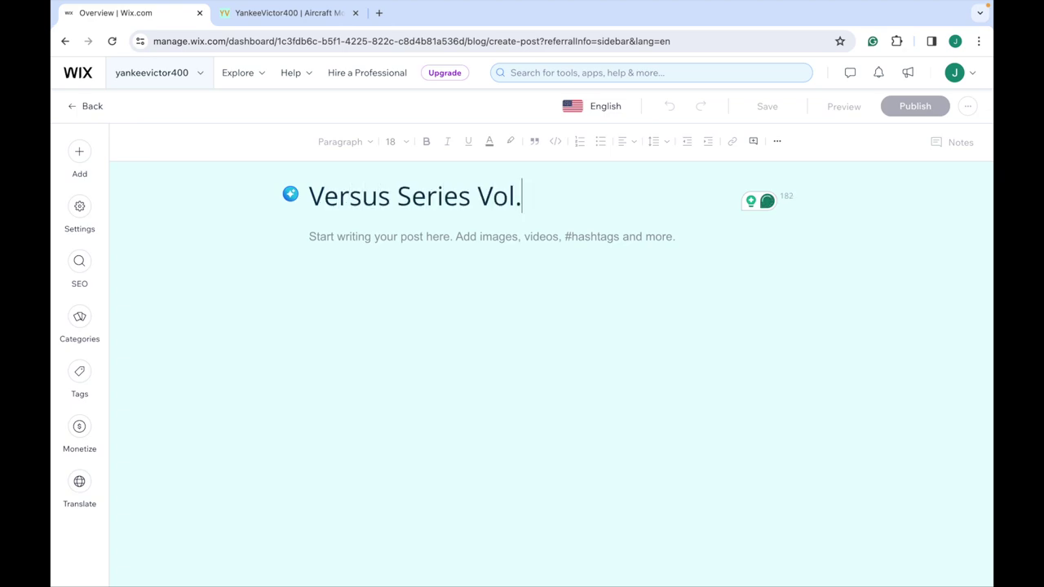
type(" 10: Swiss")
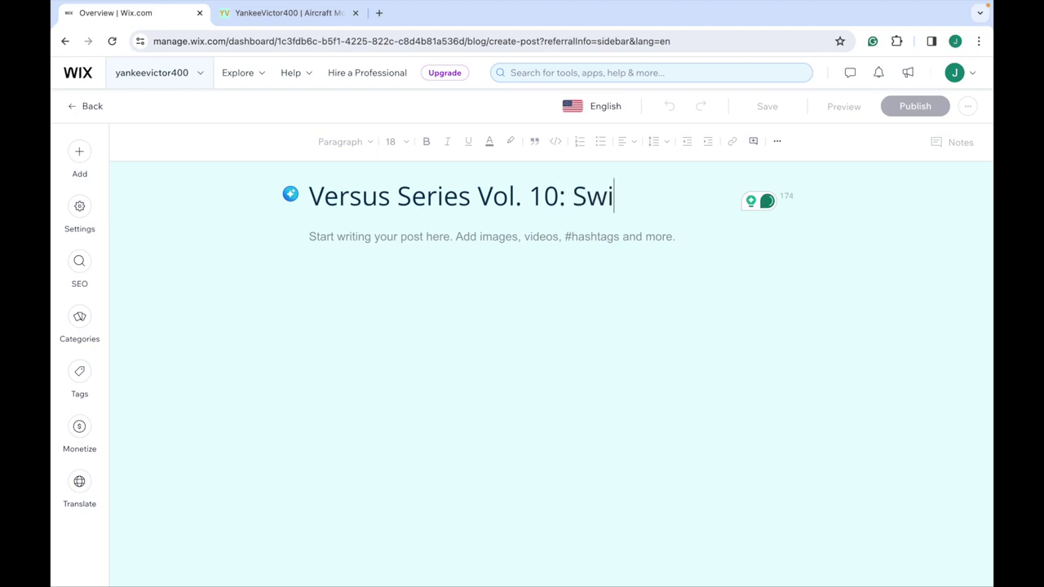
type("ir M")
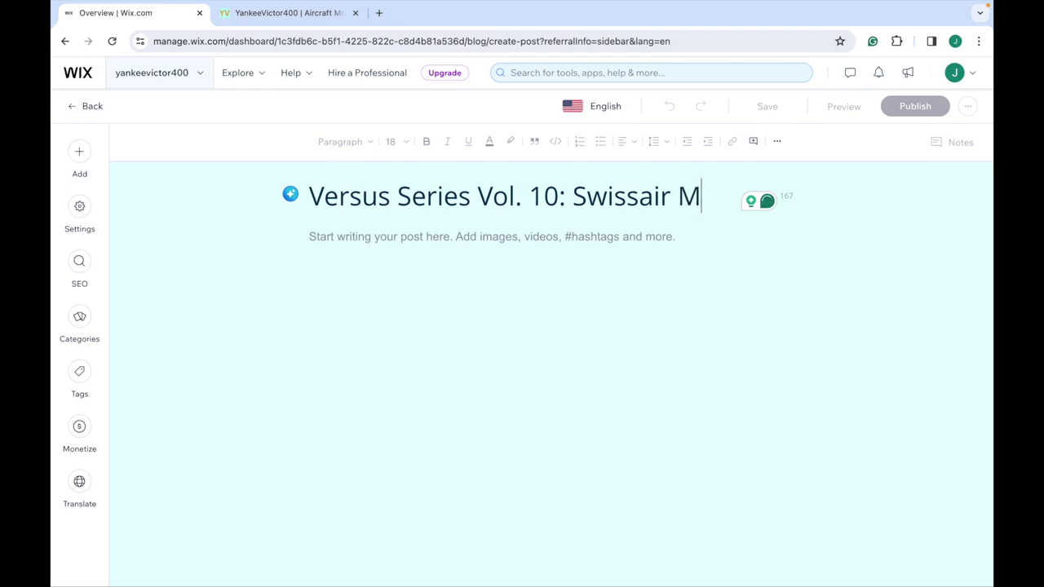
type("D-11")
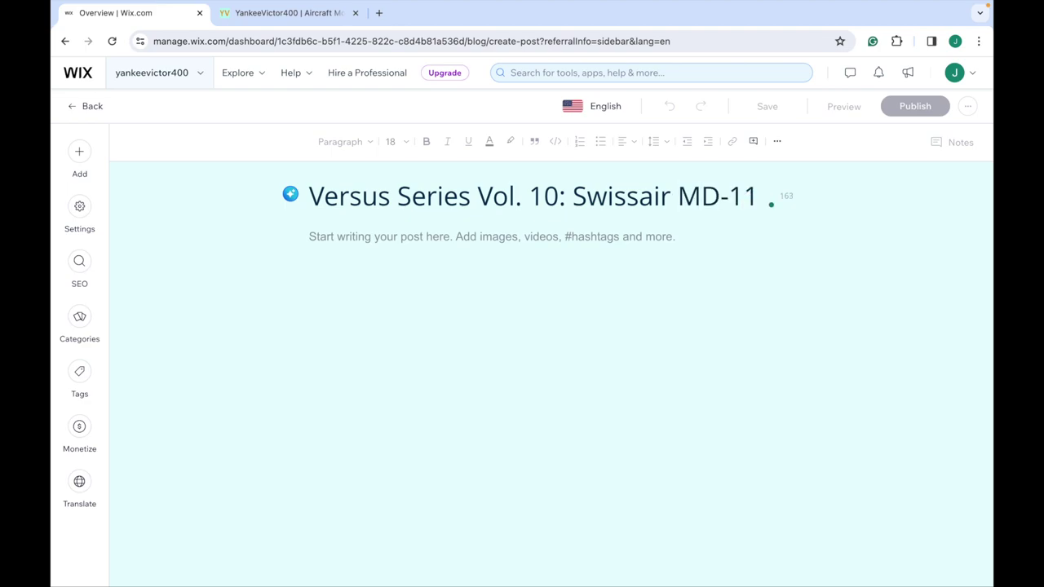
type(" P")
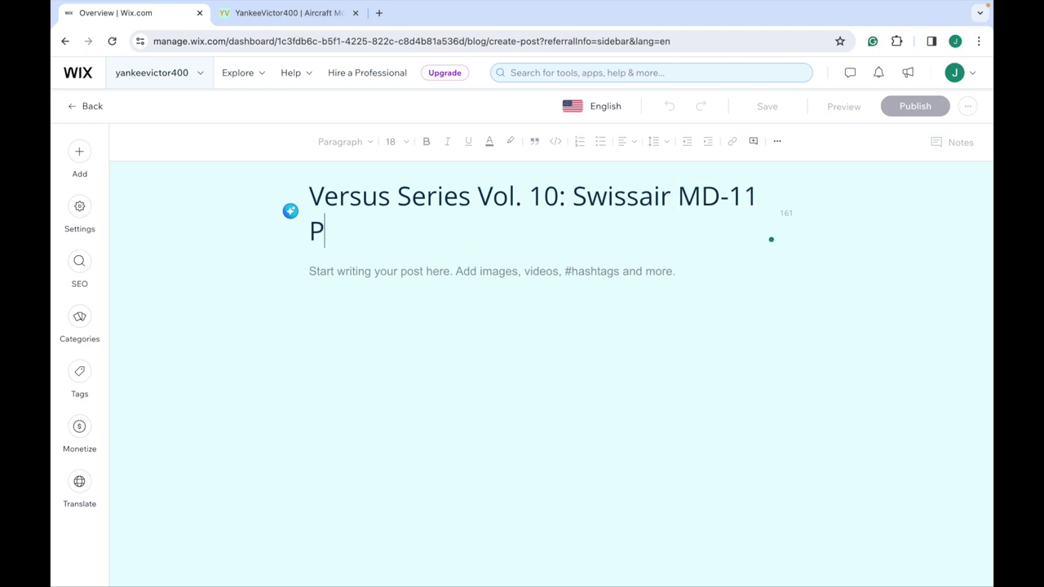
type("hoenix Models vs")
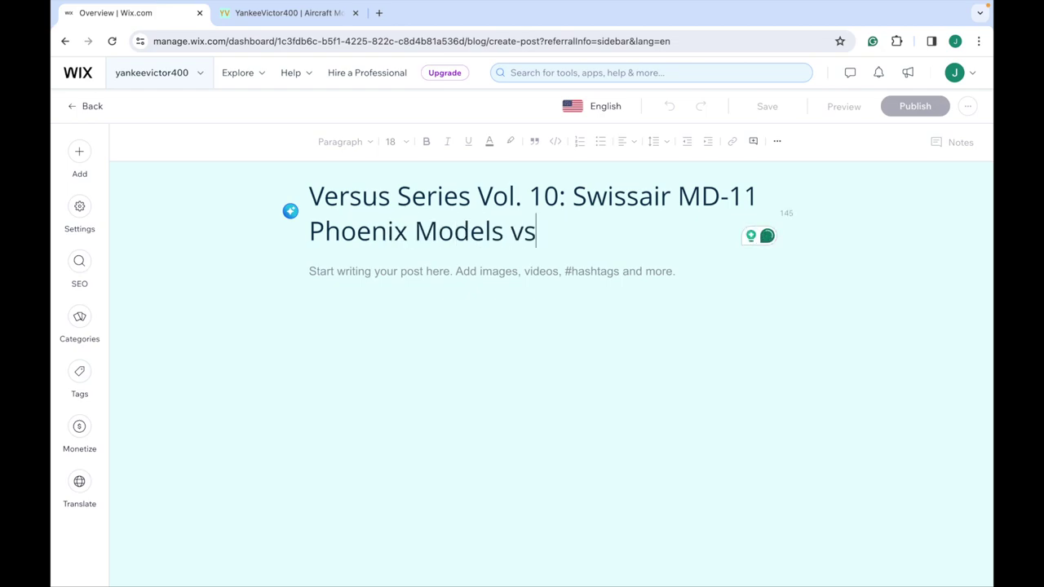
type(". JC Wings")
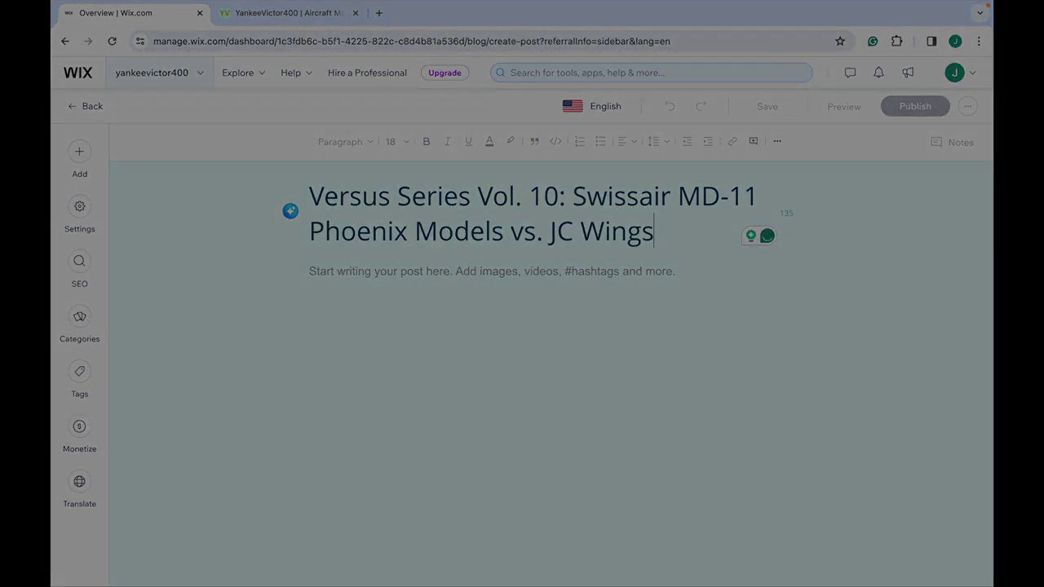